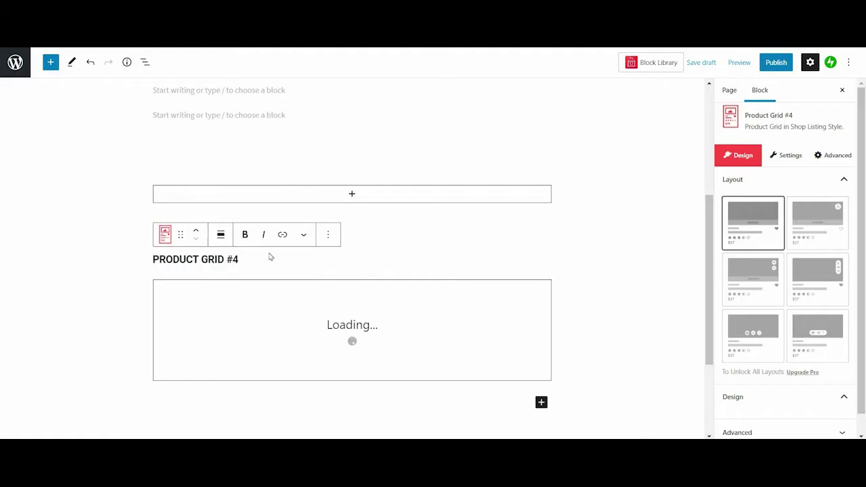
# - Examine the Product Grid #4 block on the page and its available layouts and ready-made designs
pyautogui.scroll(-5, 269, 256)
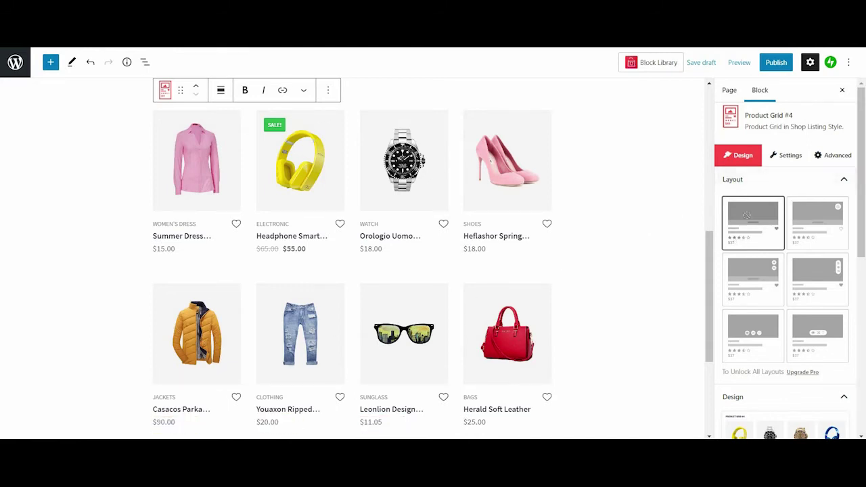
pyautogui.scroll(-4, 778, 230)
pyautogui.scroll(-5, 777, 229)
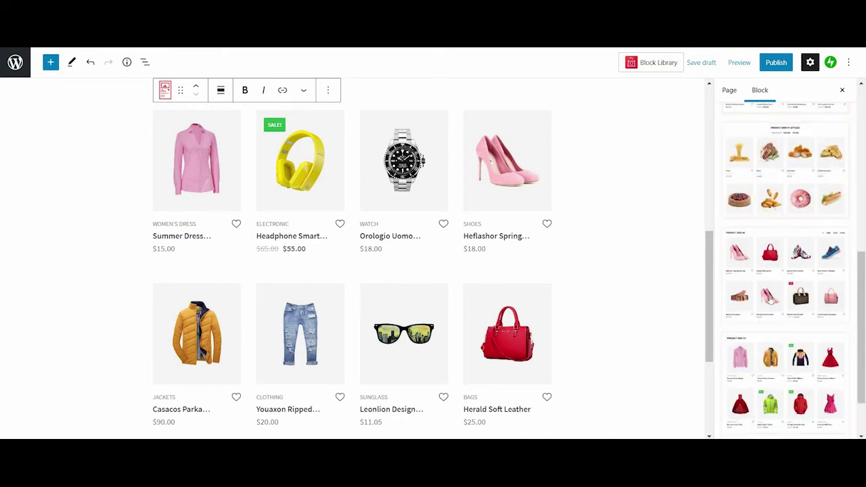
pyautogui.scroll(-2, 763, 391)
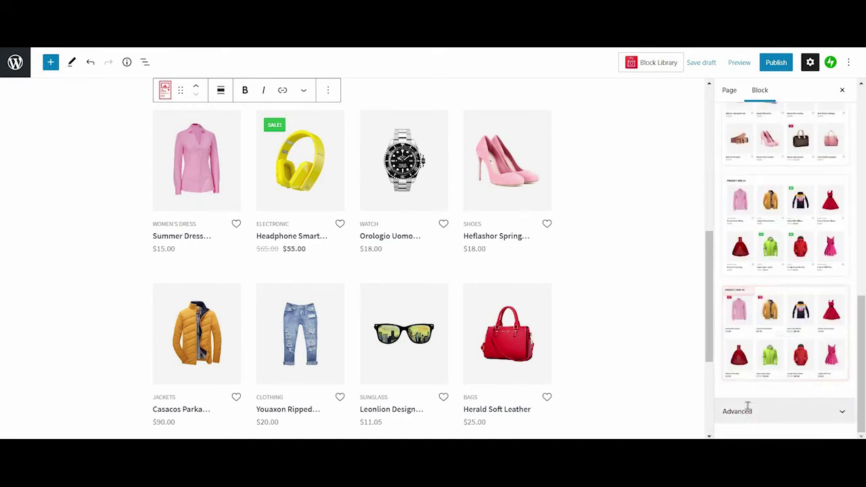
pyautogui.click(747, 409)
pyautogui.scroll(10, 798, 271)
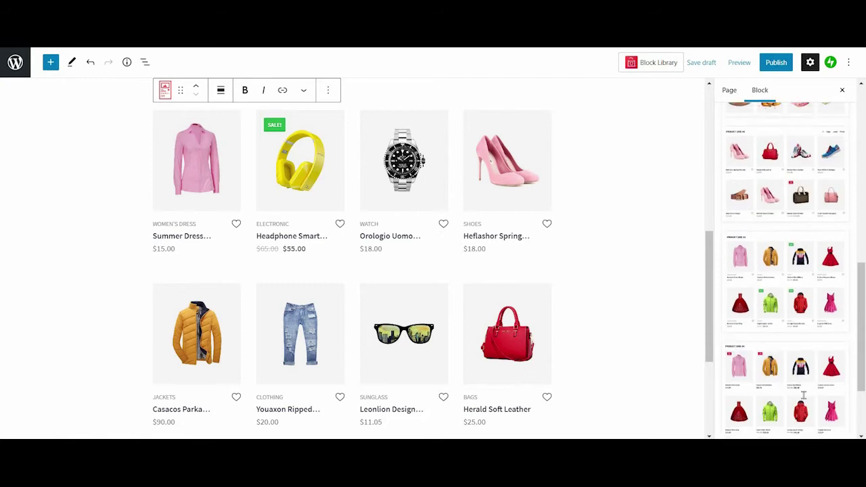
pyautogui.scroll(1, 782, 178)
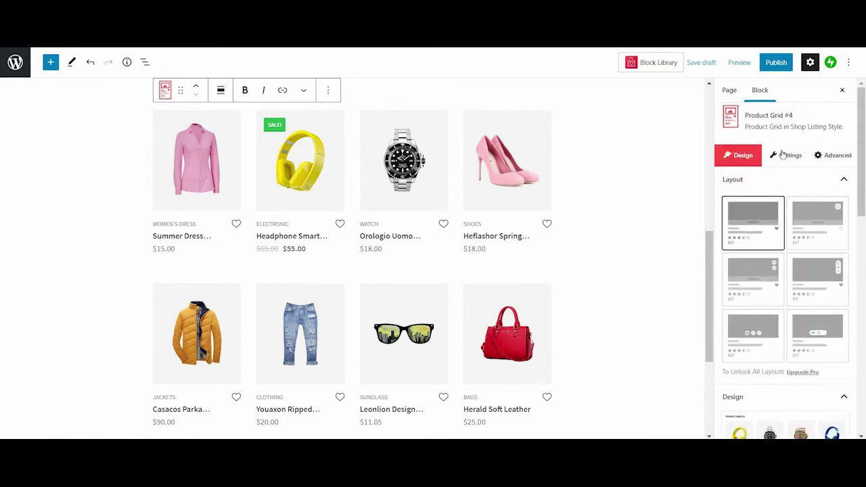
# - Open the General options in the Product Grid #4 block's settings
pyautogui.click(778, 160)
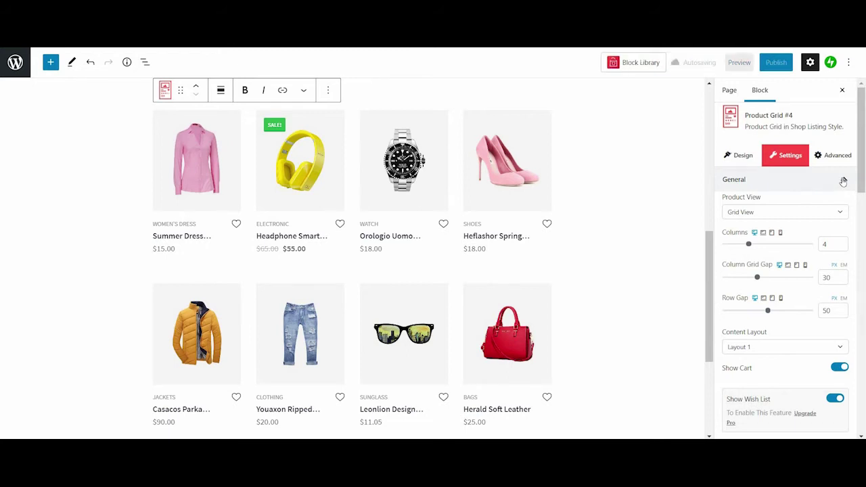
pyautogui.click(844, 180)
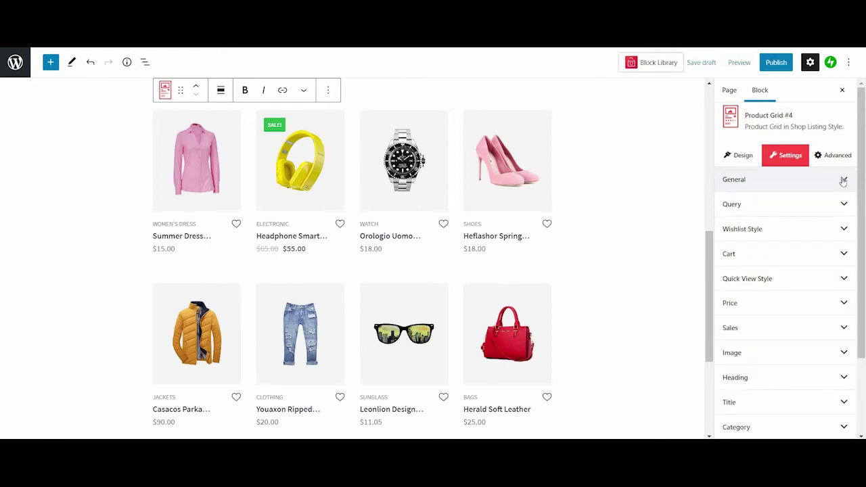
pyautogui.click(765, 180)
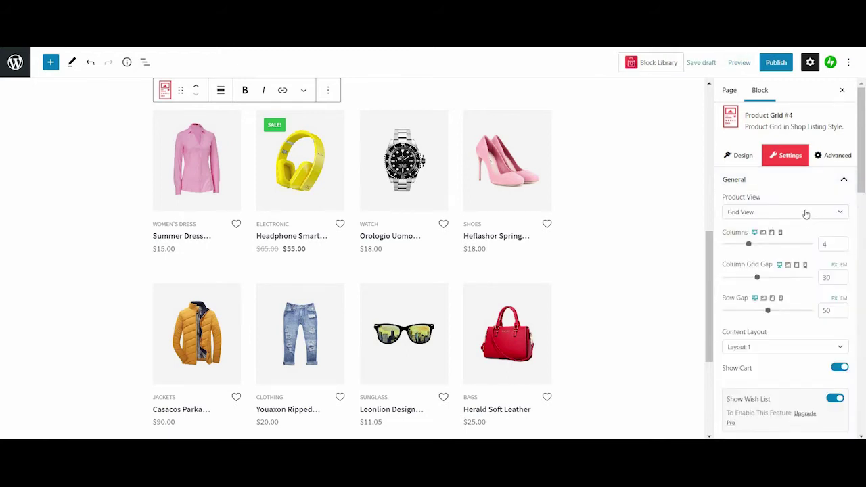
# - Try Slide View as the product view, advance the product carousel, and restore Grid View
pyautogui.click(806, 214)
pyautogui.click(760, 249)
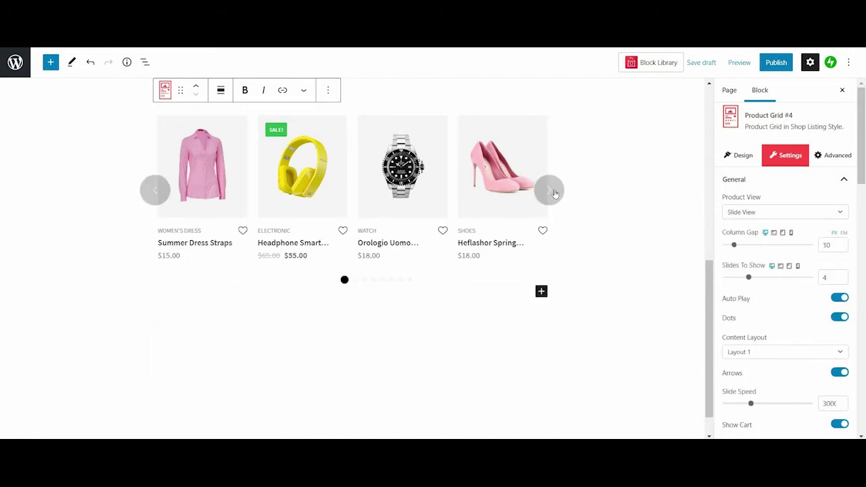
pyautogui.click(551, 191)
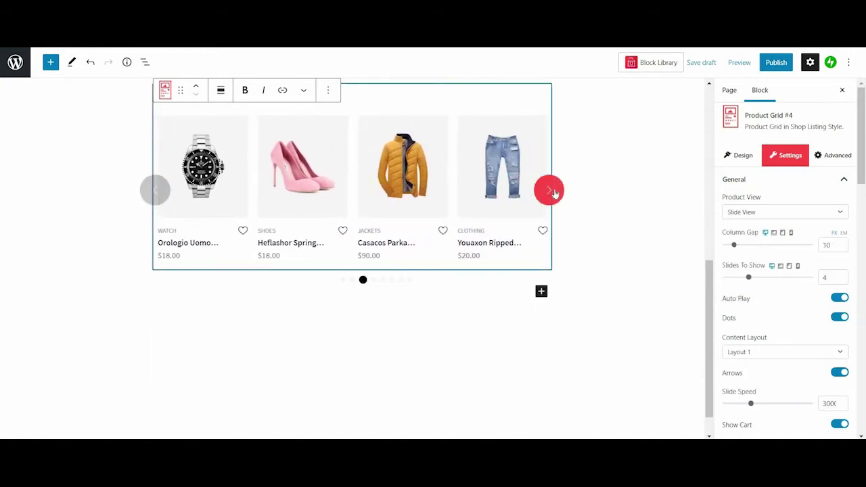
pyautogui.click(778, 212)
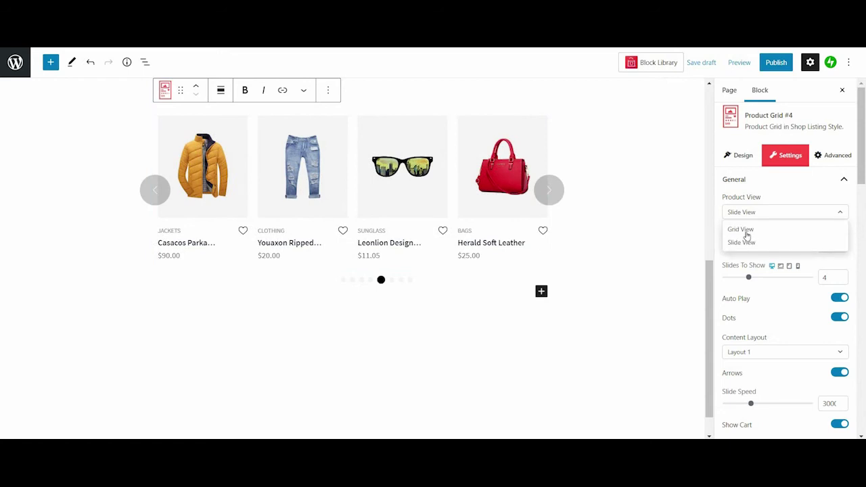
pyautogui.click(802, 229)
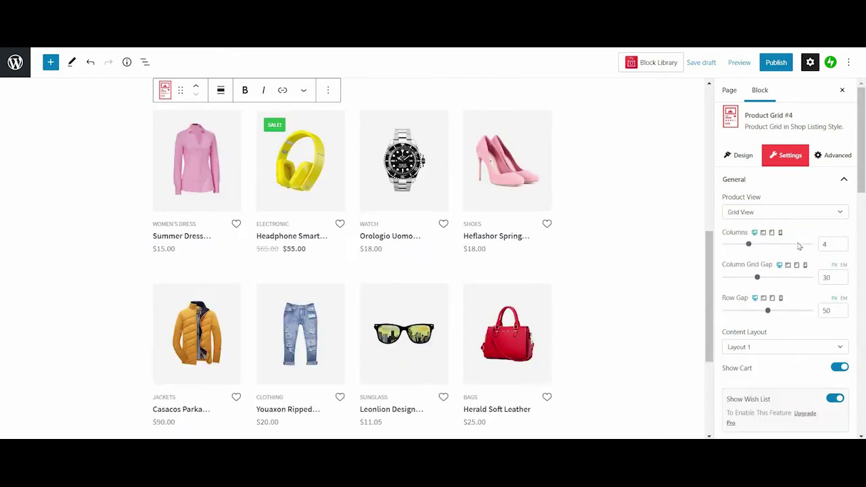
# - Try the product grid with 5 and 6 columns, and return it to 4 columns
pyautogui.click(841, 242)
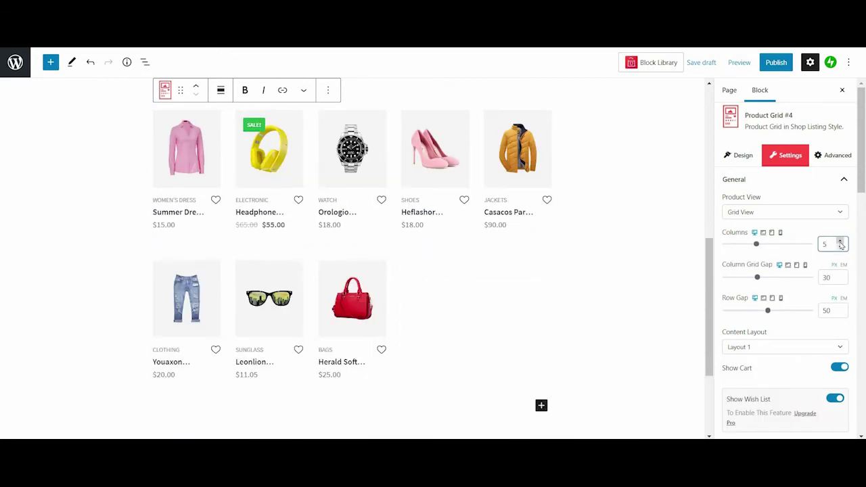
pyautogui.click(840, 242)
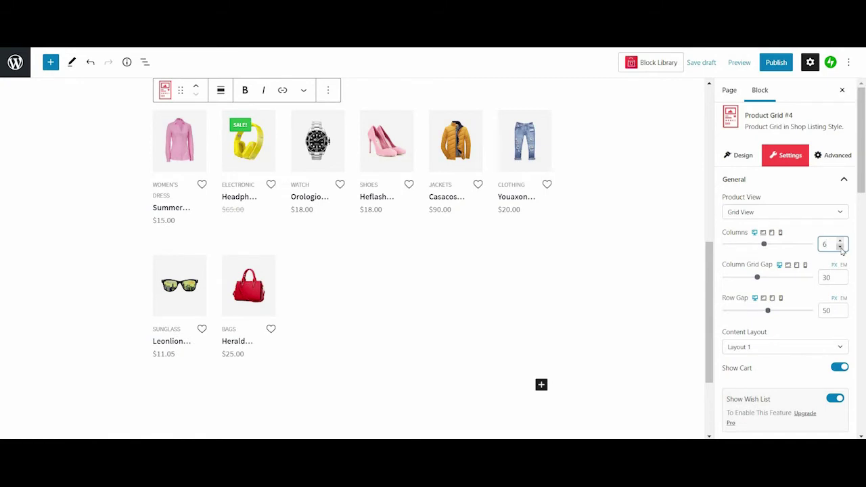
pyautogui.doubleClick(841, 247)
# - Try a column grid gap of 40 px and set it back to 30 px
pyautogui.click(840, 274)
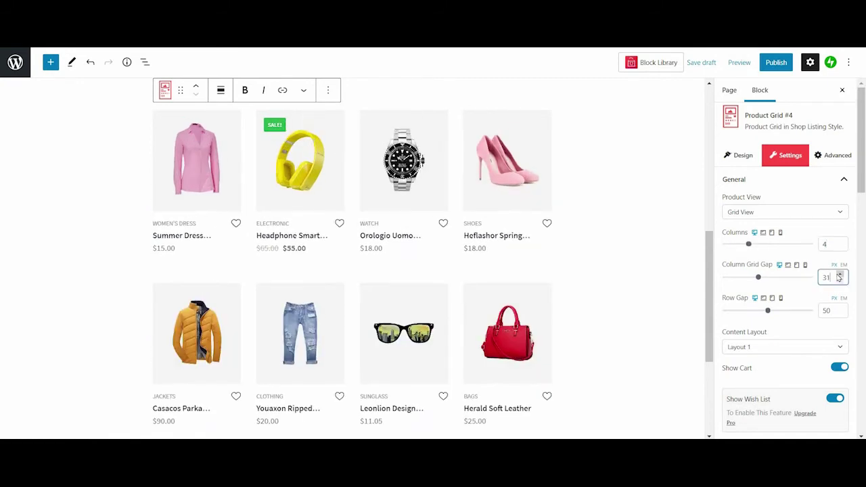
pyautogui.click(840, 275)
pyautogui.click(839, 275)
pyautogui.click(840, 274)
pyautogui.click(840, 280)
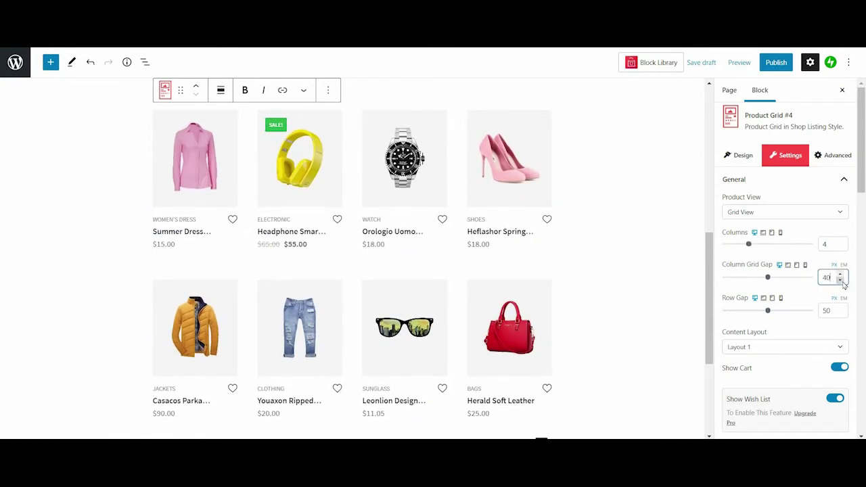
pyautogui.click(840, 279)
pyautogui.click(841, 280)
pyautogui.click(840, 280)
pyautogui.click(840, 279)
pyautogui.click(841, 279)
pyautogui.click(841, 280)
pyautogui.click(840, 280)
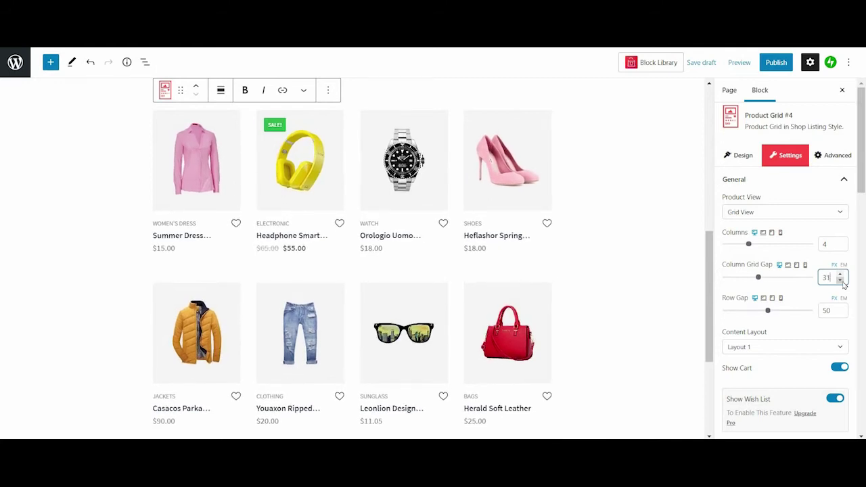
pyautogui.click(840, 280)
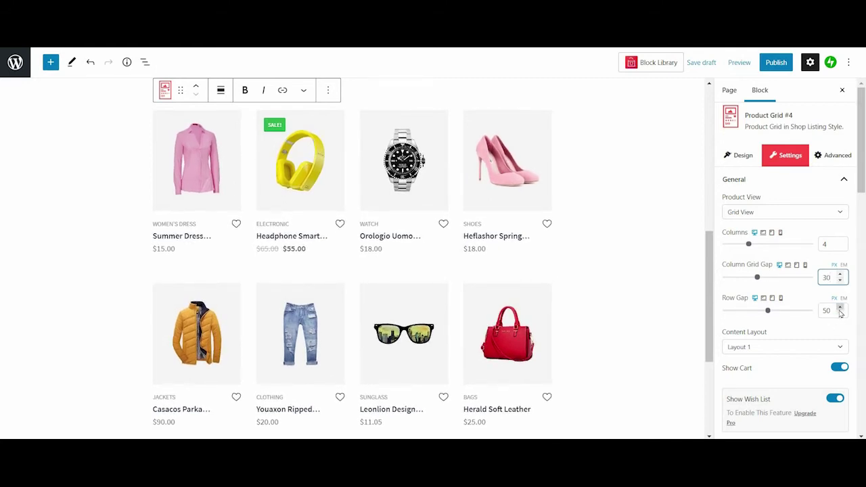
# - Try a row gap of 79 px between the product rows
pyautogui.click(840, 309)
pyautogui.click(840, 308)
pyautogui.click(840, 309)
pyautogui.click(839, 308)
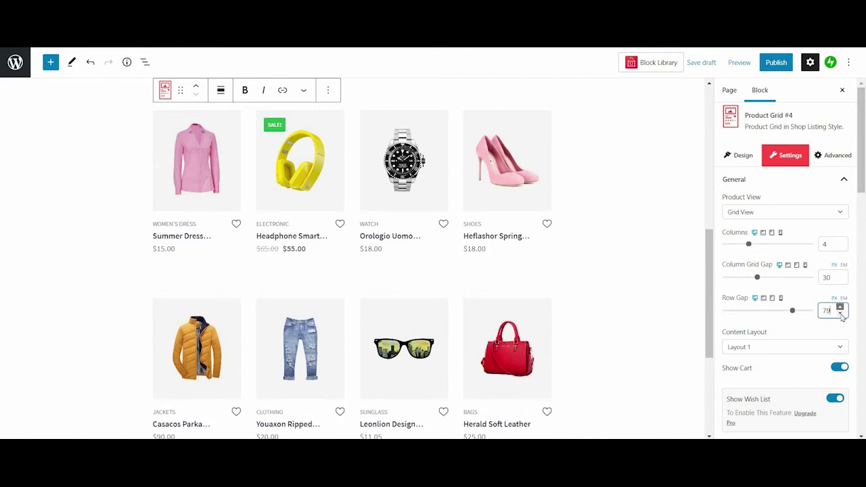
# - Lower the product grid's row gap to 35 px
pyautogui.click(839, 313)
pyautogui.click(840, 313)
pyautogui.click(840, 313)
pyautogui.click(840, 313)
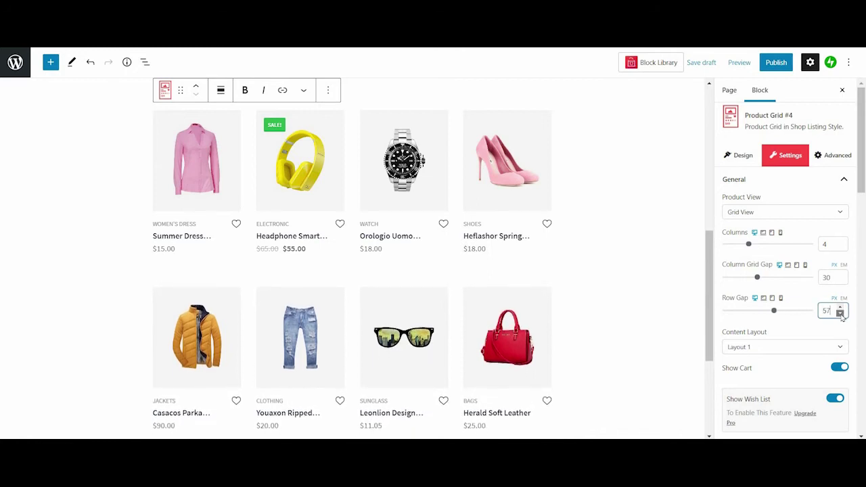
pyautogui.click(840, 313)
pyautogui.click(839, 314)
pyautogui.click(840, 314)
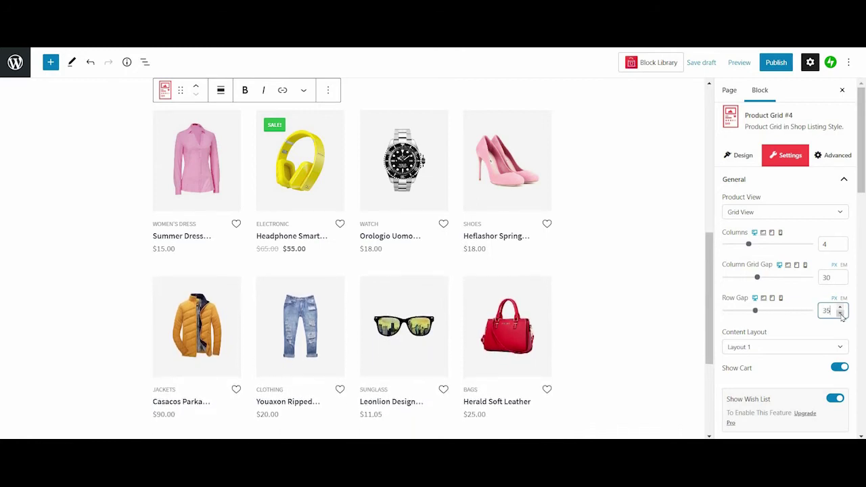
# - Set the product grid's content layout to Layout 2
pyautogui.scroll(-3, 802, 284)
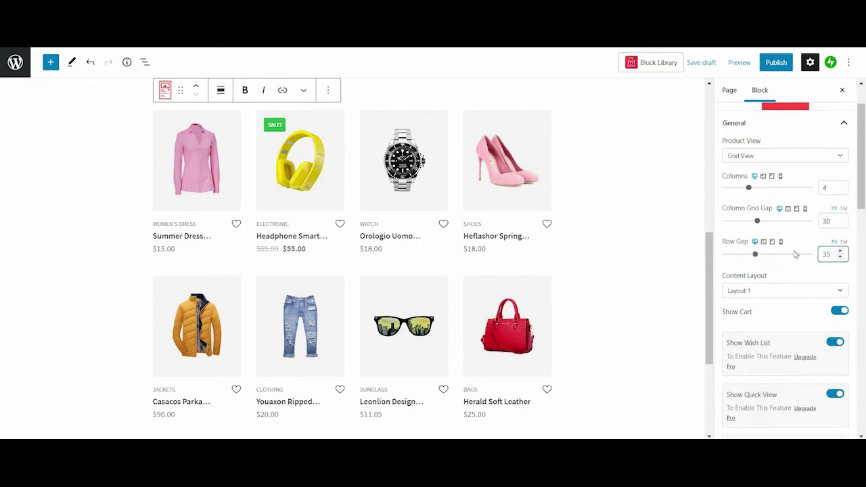
pyautogui.click(759, 235)
pyautogui.click(760, 252)
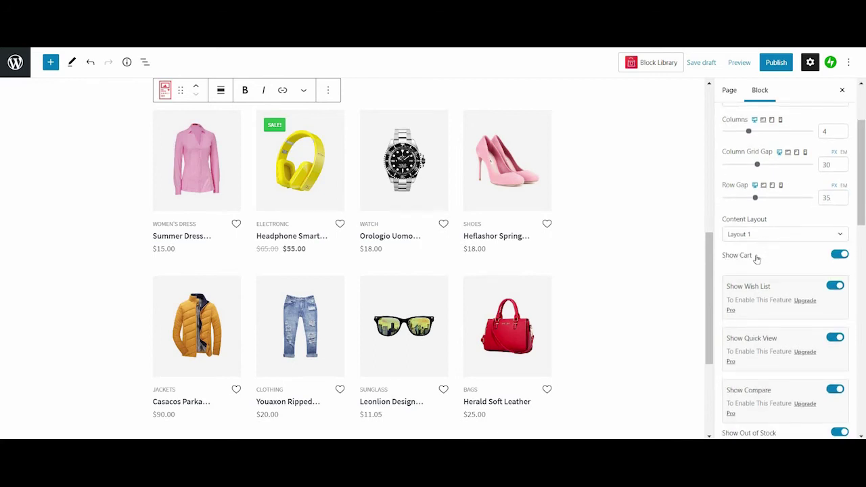
pyautogui.click(758, 234)
pyautogui.click(755, 264)
pyautogui.click(775, 235)
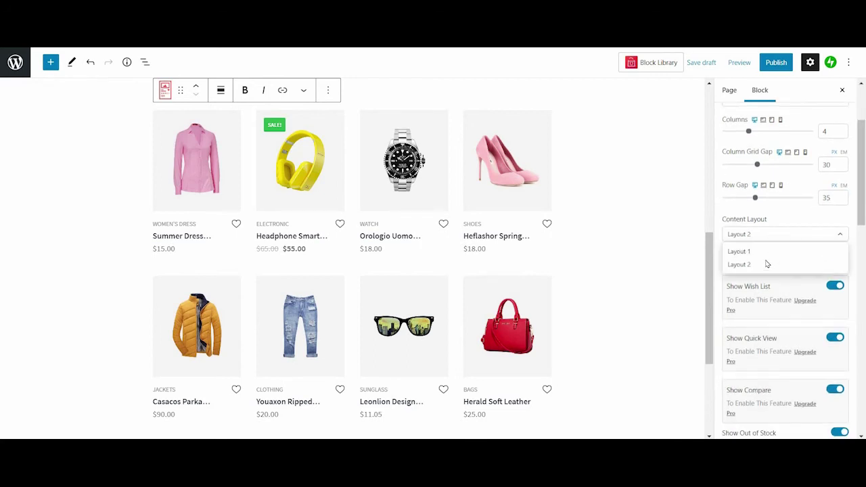
# - Turn the Show Cart option off and back on
pyautogui.click(840, 257)
pyautogui.click(840, 256)
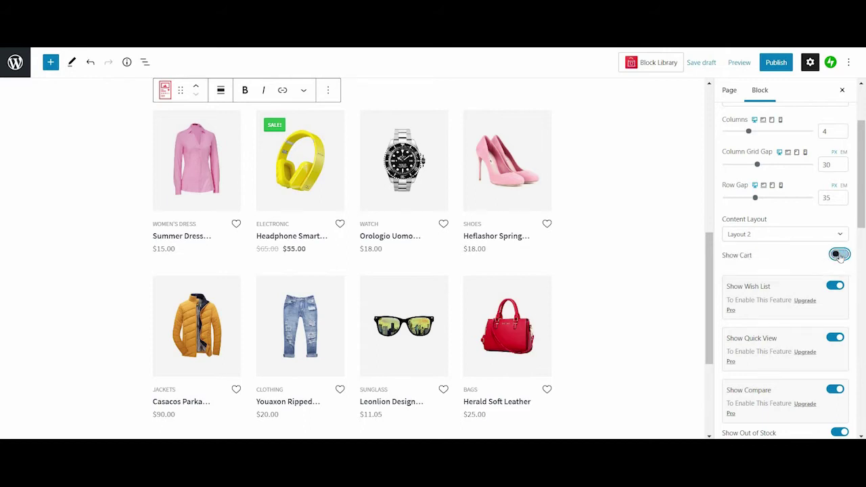
pyautogui.click(840, 255)
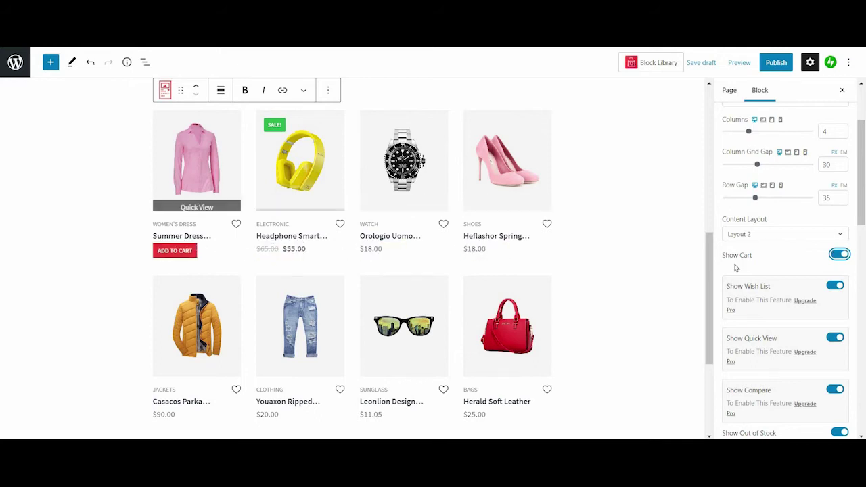
# - Review the display options and preview Quick View on the pink heels product in the grid
pyautogui.scroll(-2, 818, 231)
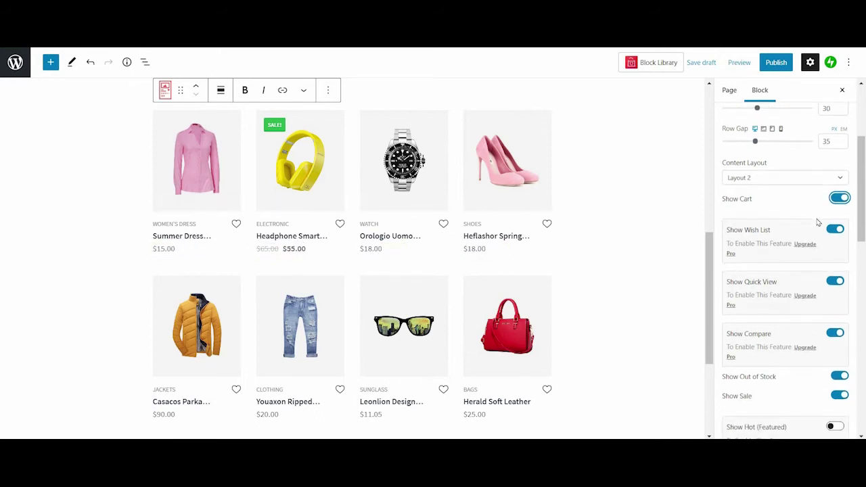
pyautogui.scroll(-2, 818, 222)
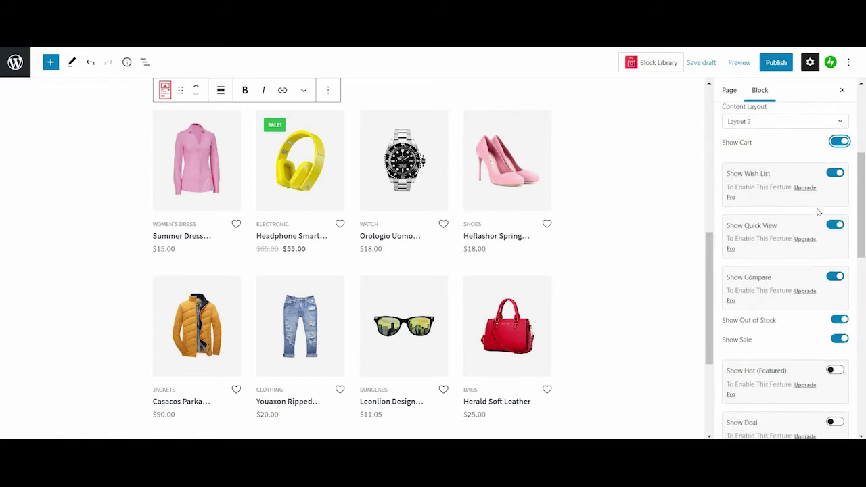
pyautogui.moveTo(500, 190)
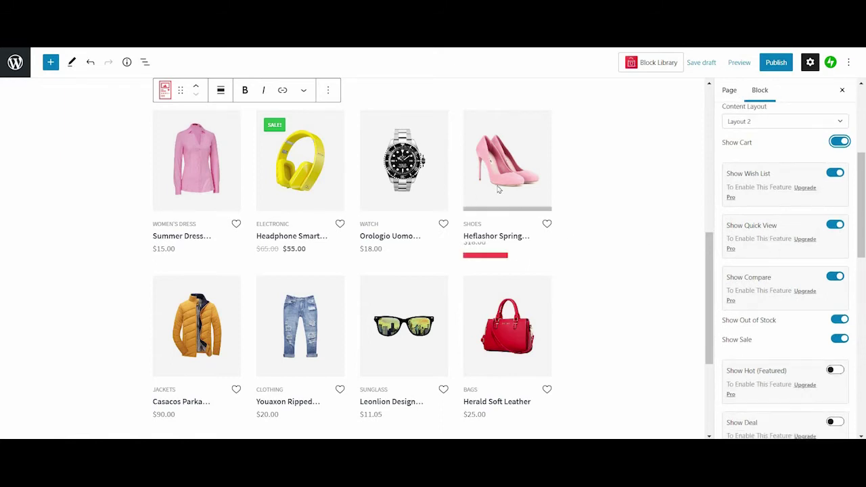
pyautogui.click(500, 210)
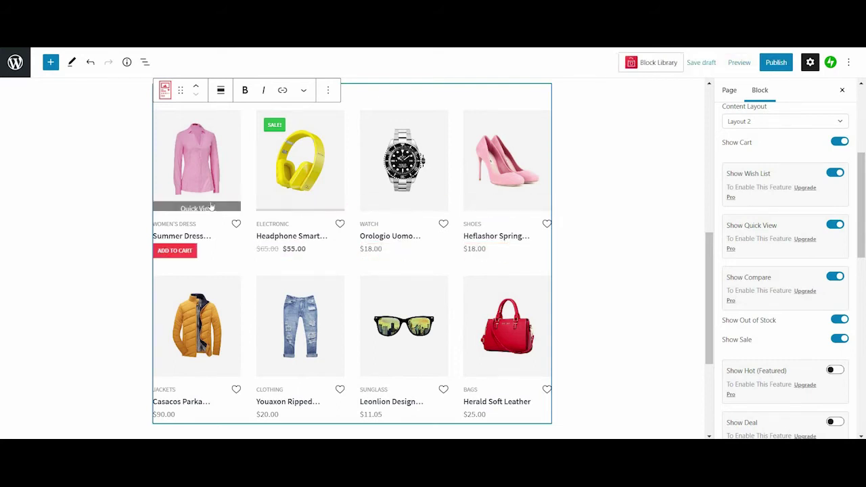
# - Enable Show Review for the products in the grid
pyautogui.scroll(-1, 778, 237)
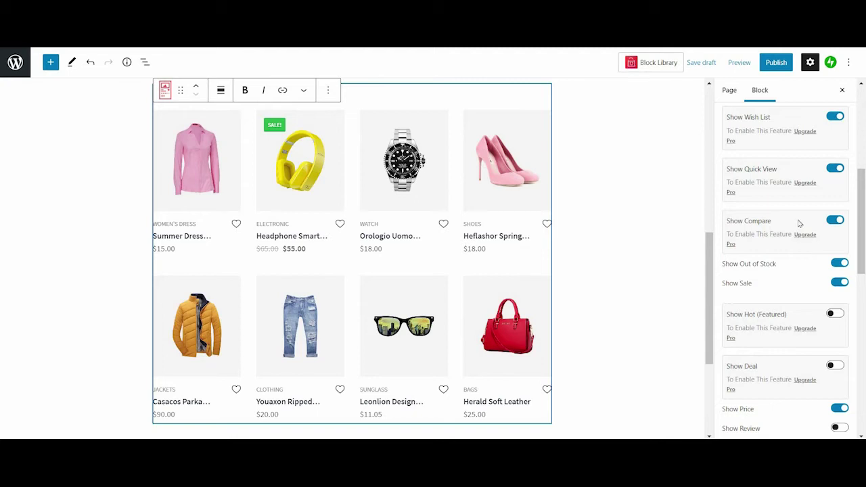
pyautogui.scroll(-1, 791, 258)
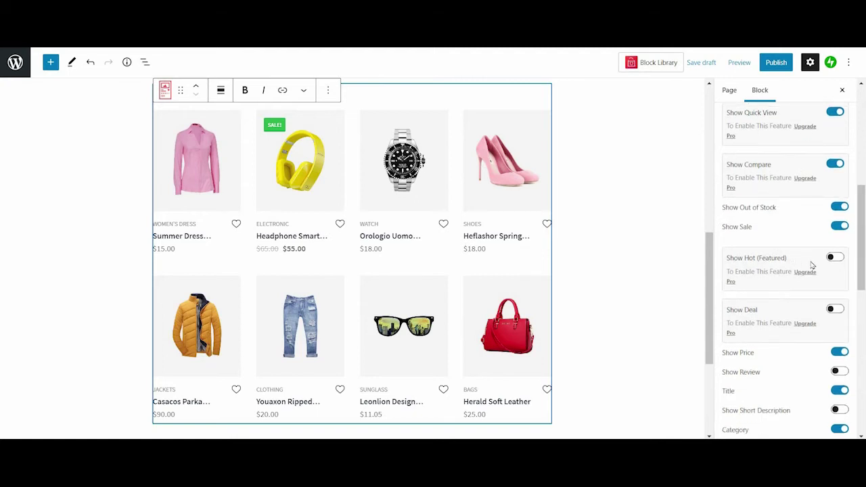
pyautogui.scroll(-1, 832, 205)
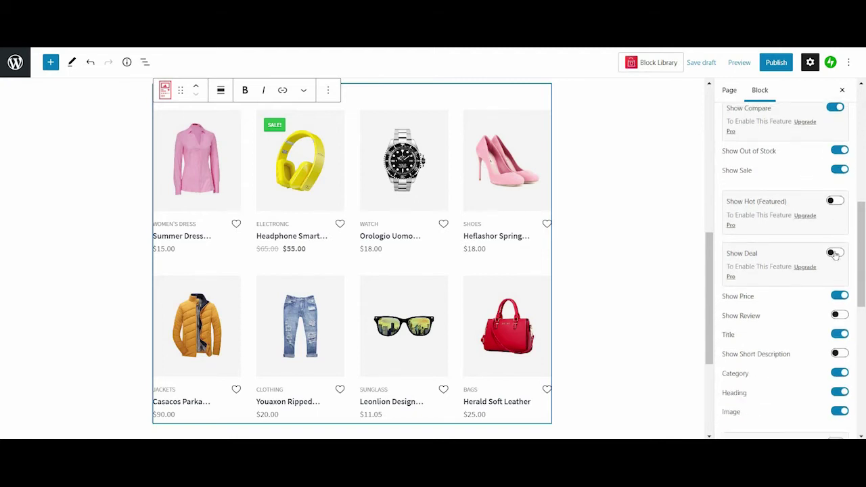
pyautogui.scroll(-1, 805, 280)
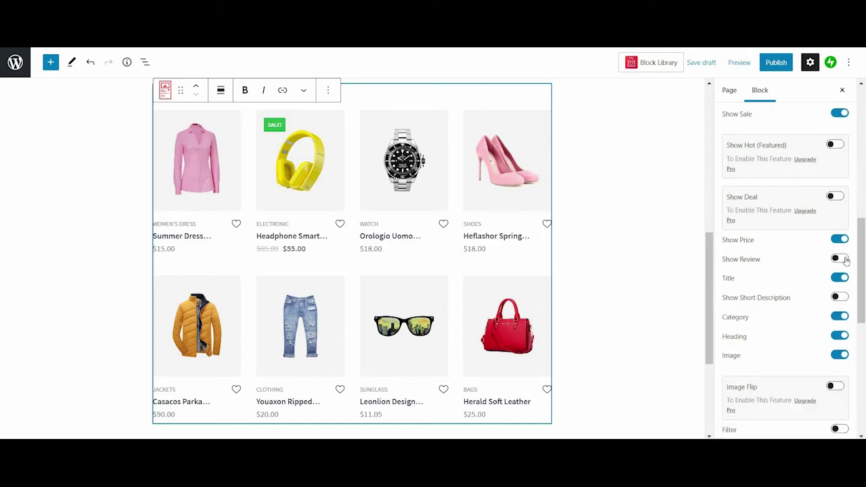
pyautogui.click(839, 260)
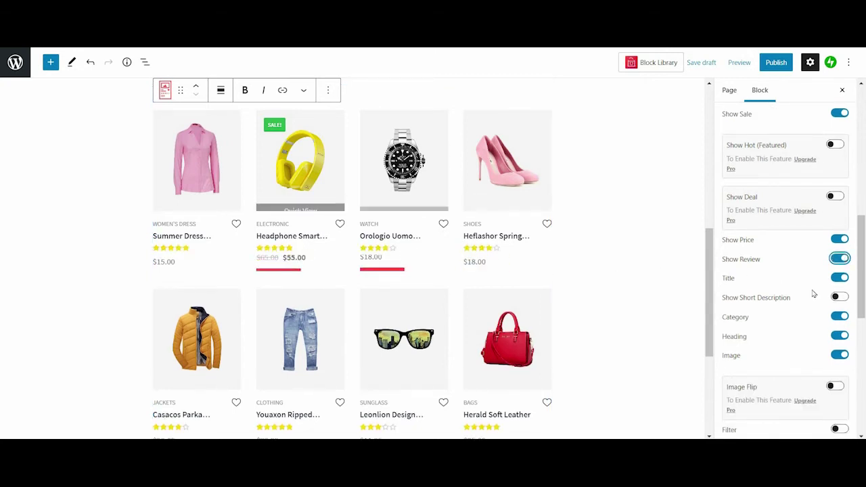
# - Enable Show Short Description for the grid's products, and turn Show Review off and back on
pyautogui.click(834, 297)
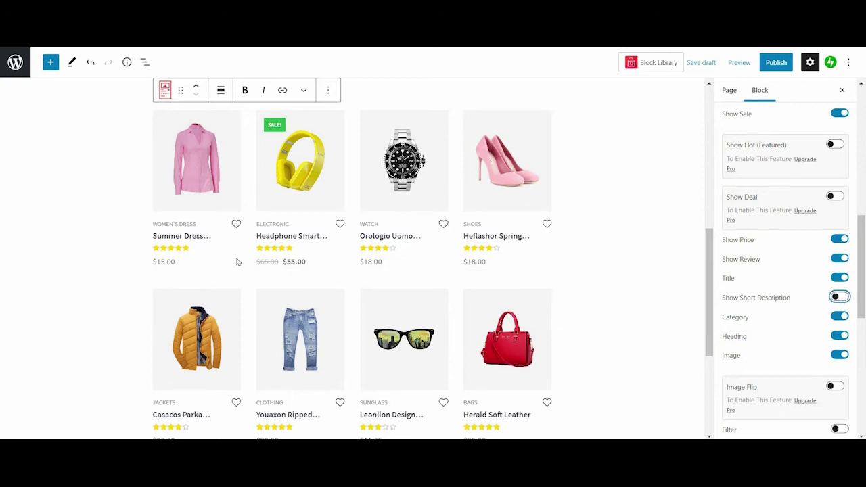
pyautogui.click(840, 298)
pyautogui.click(839, 297)
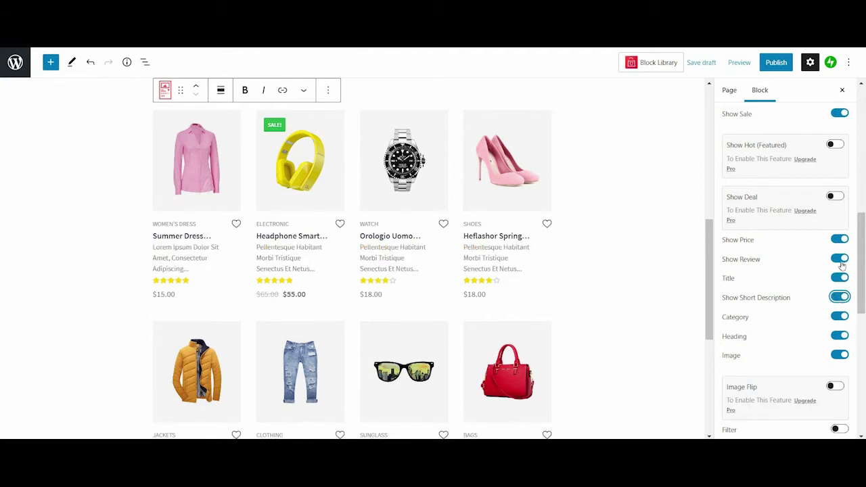
pyautogui.click(839, 259)
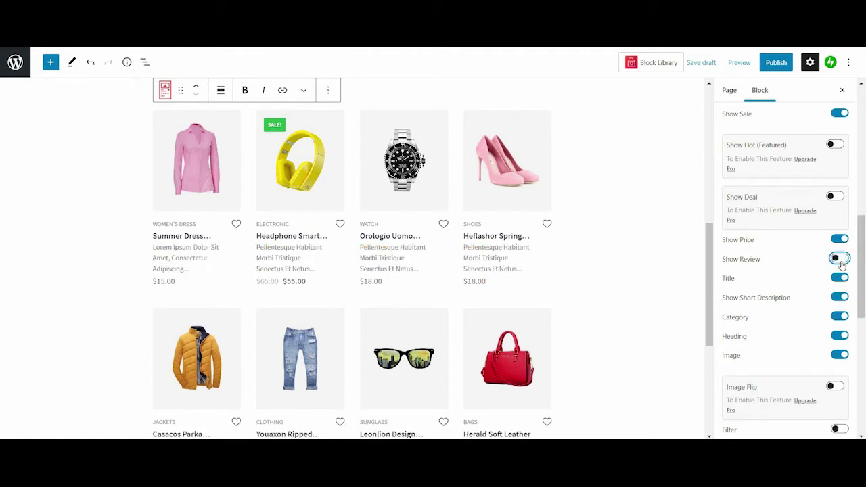
pyautogui.click(839, 261)
# - Enable the Filter option for the product grid and check the grid with it
pyautogui.scroll(-1, 832, 346)
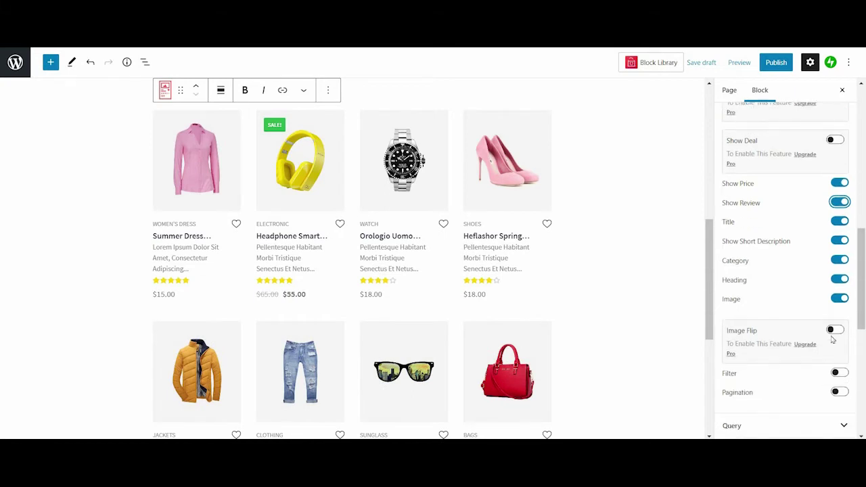
pyautogui.scroll(-1, 836, 328)
pyautogui.click(840, 316)
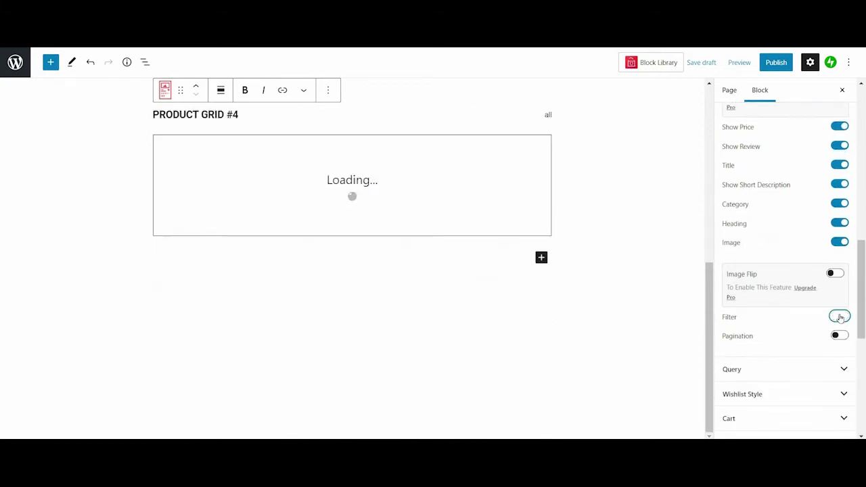
pyautogui.scroll(-2, 404, 316)
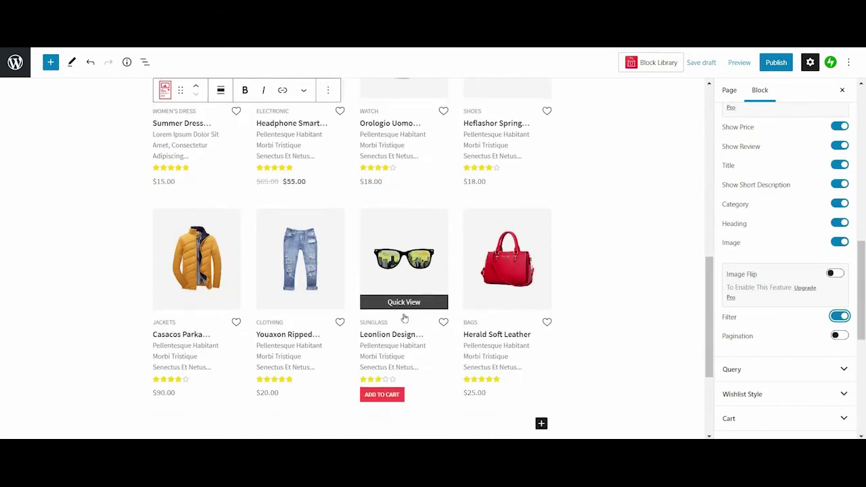
pyautogui.scroll(2, 405, 318)
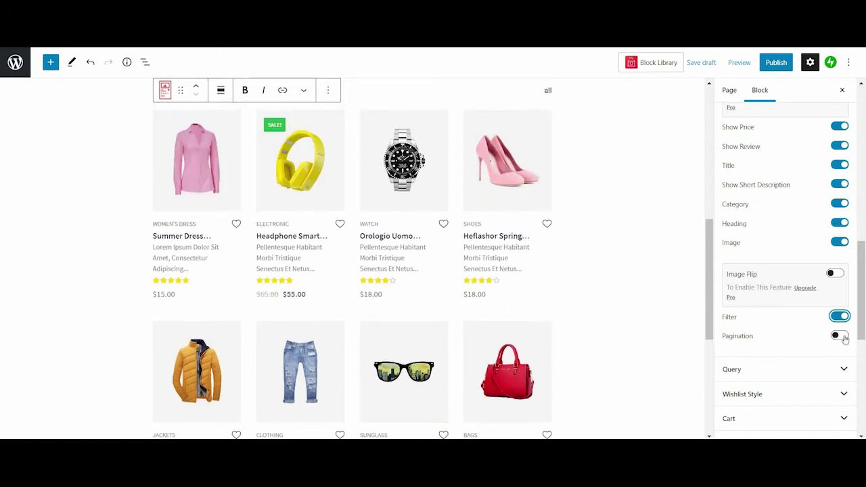
# - Enable Pagination for the product grid and try its page buttons 2, 3 and 1
pyautogui.click(840, 336)
pyautogui.scroll(-3, 314, 313)
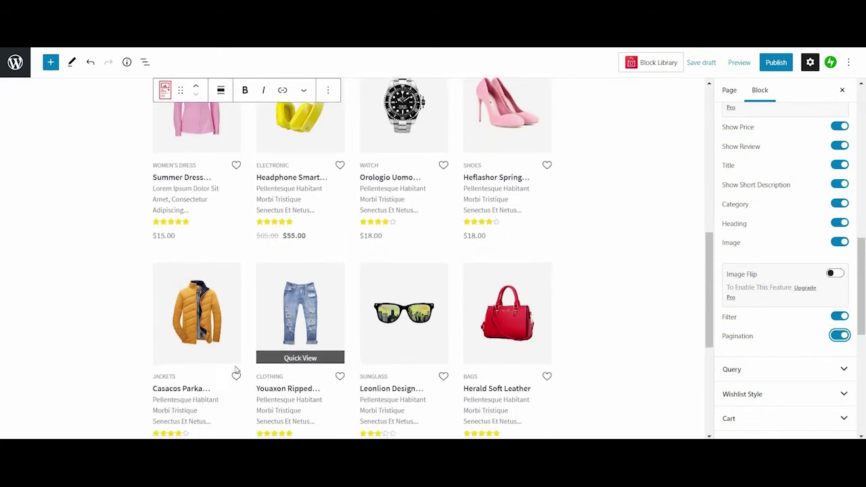
pyautogui.click(231, 375)
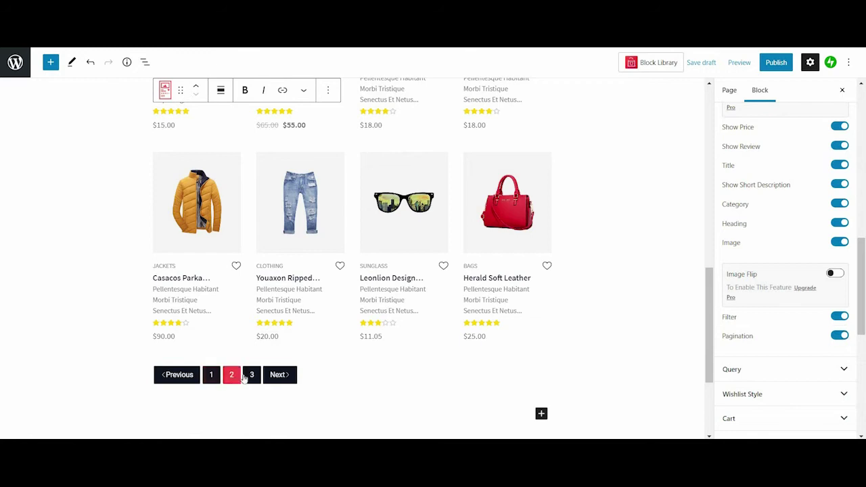
pyautogui.click(252, 374)
pyautogui.click(210, 377)
# - Try the Top Rated Product (Average) quick query on the grid and reset Quick Query to - Select Advance Query -
pyautogui.scroll(10, 800, 272)
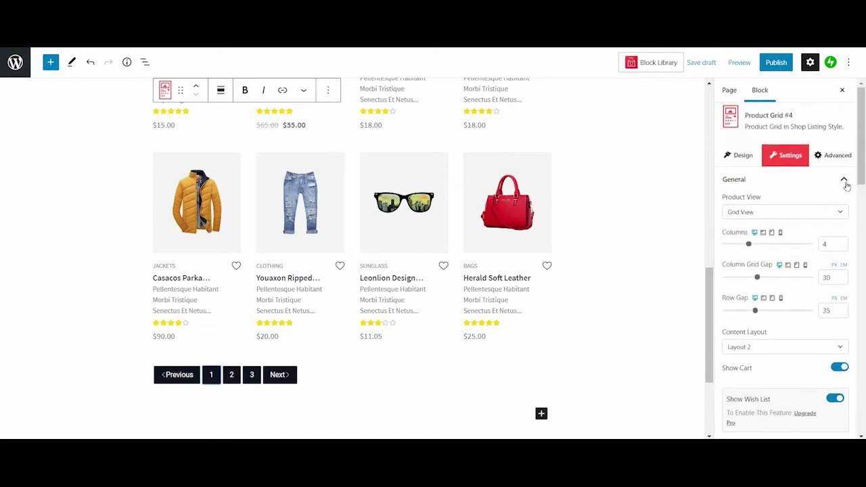
pyautogui.click(845, 181)
pyautogui.click(840, 205)
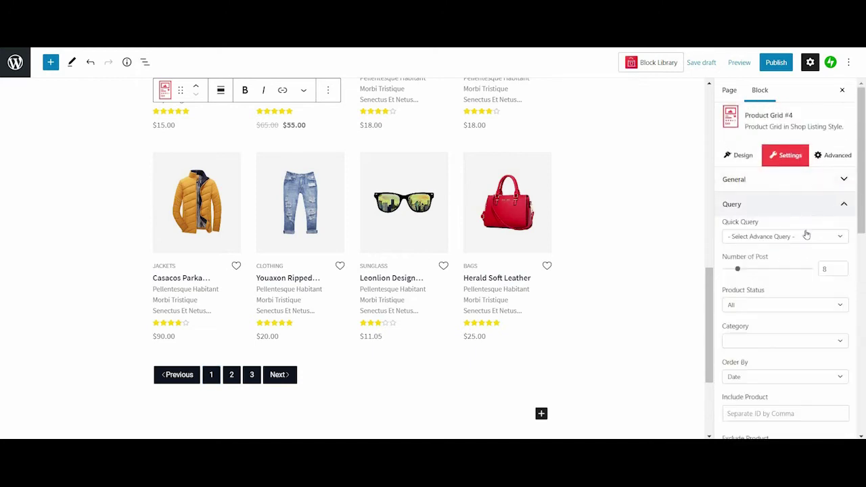
pyautogui.click(804, 237)
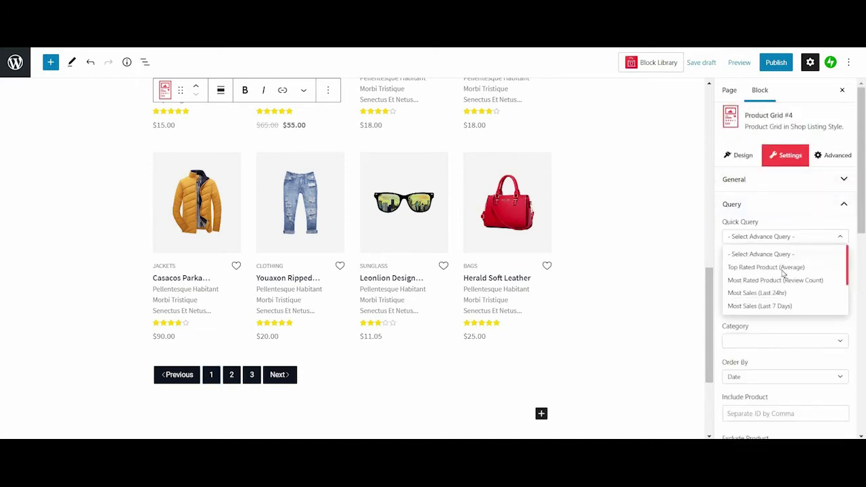
pyautogui.click(784, 267)
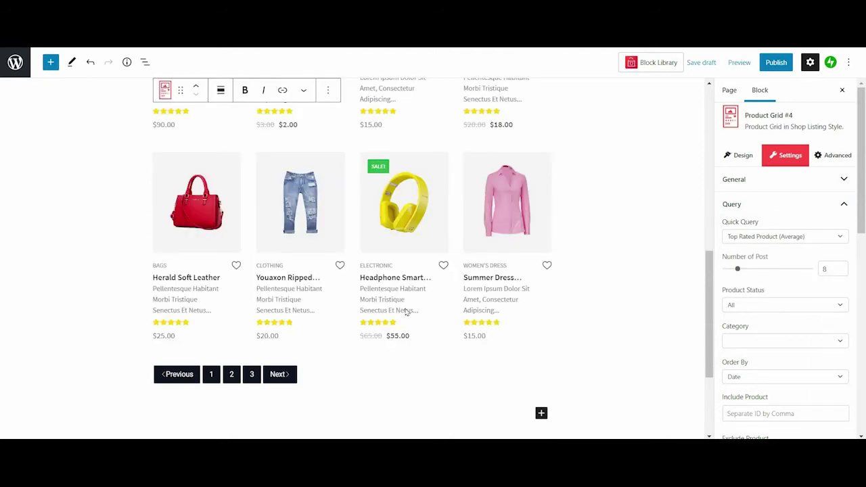
pyautogui.scroll(3, 406, 311)
pyautogui.scroll(-1, 586, 241)
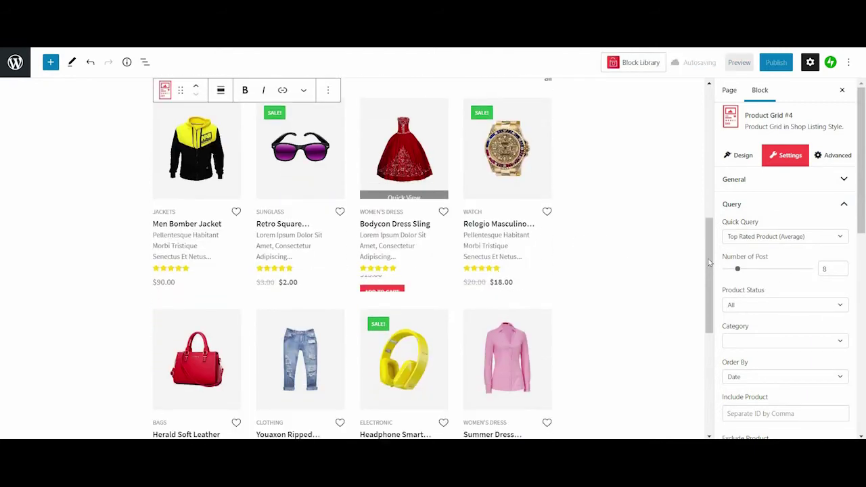
pyautogui.click(782, 238)
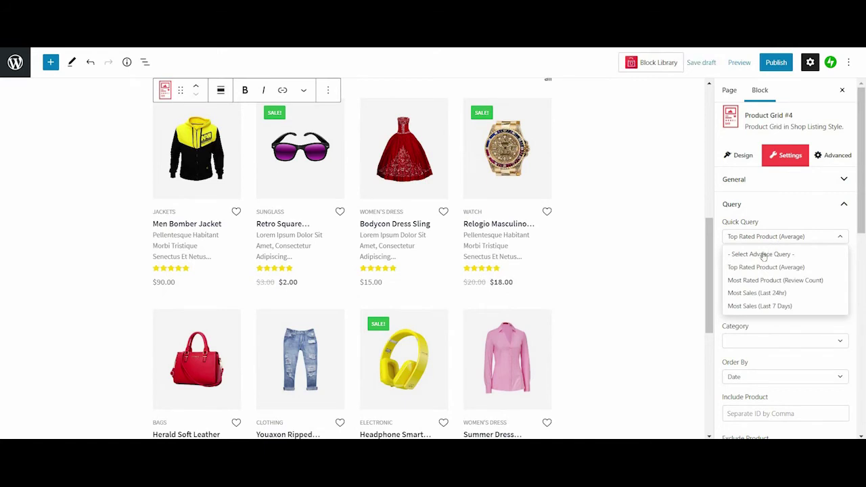
pyautogui.click(763, 254)
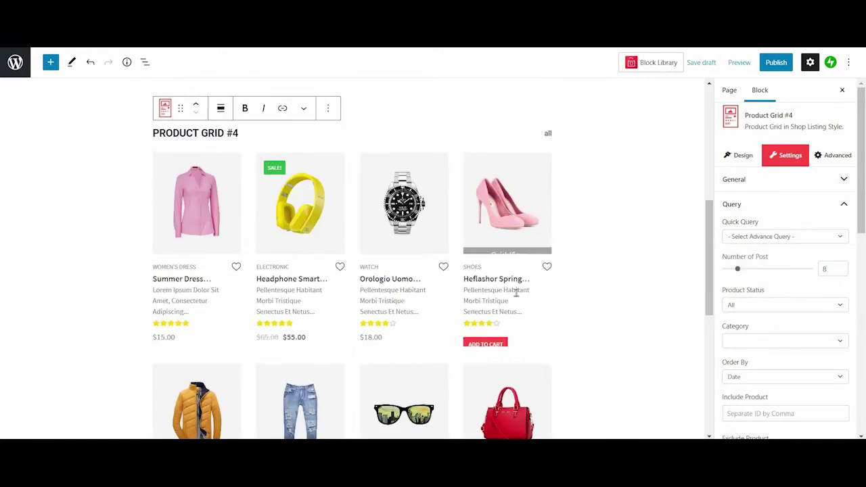
# - Check the Product Status choices, and try limiting the grid to the Shoes category before clearing that category
pyautogui.click(778, 305)
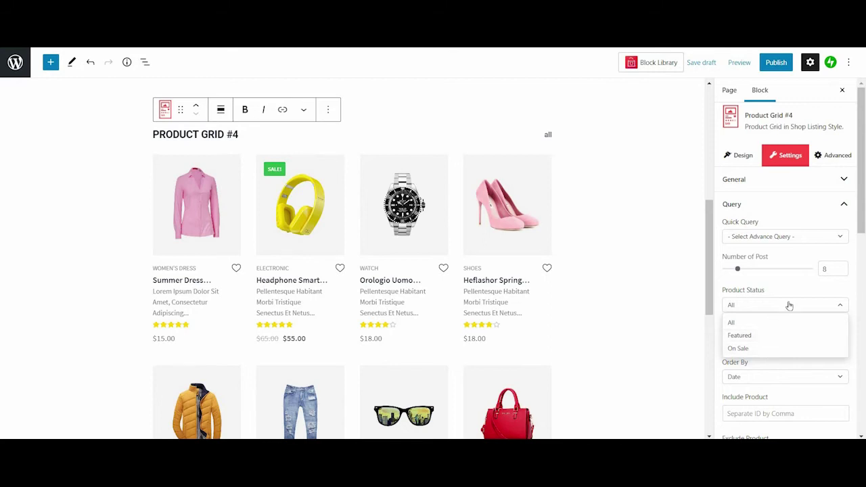
pyautogui.click(789, 306)
pyautogui.click(788, 342)
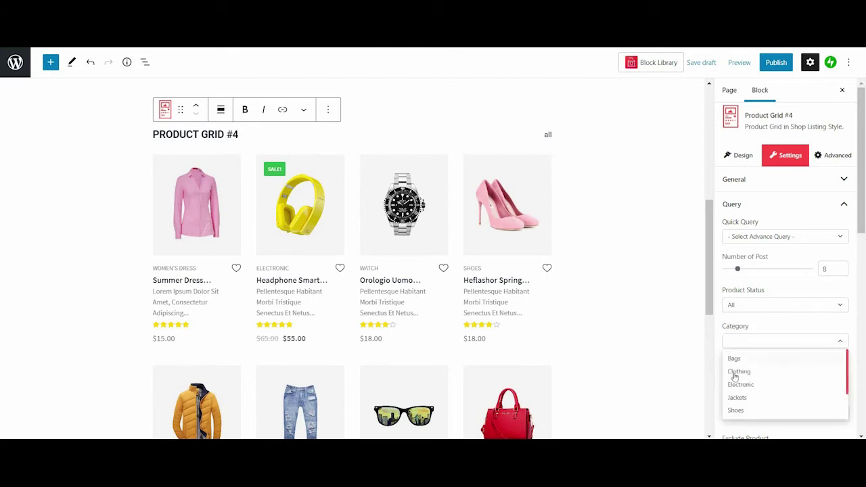
pyautogui.click(737, 410)
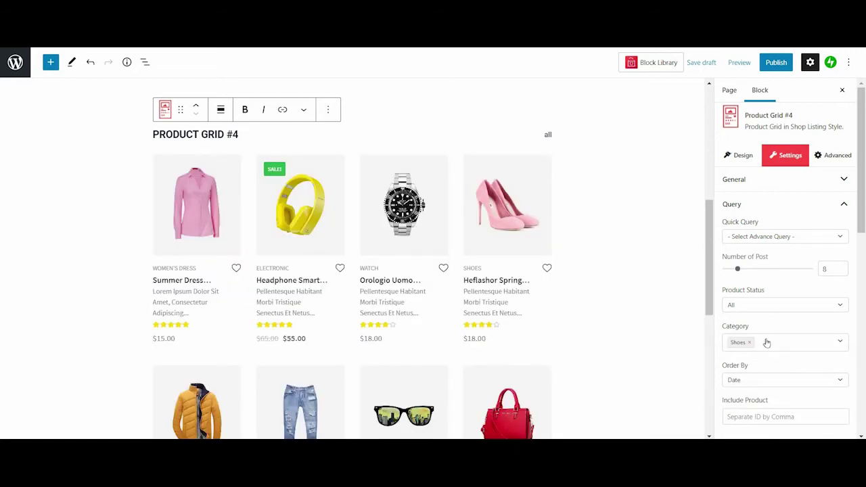
pyautogui.click(751, 345)
pyautogui.click(751, 344)
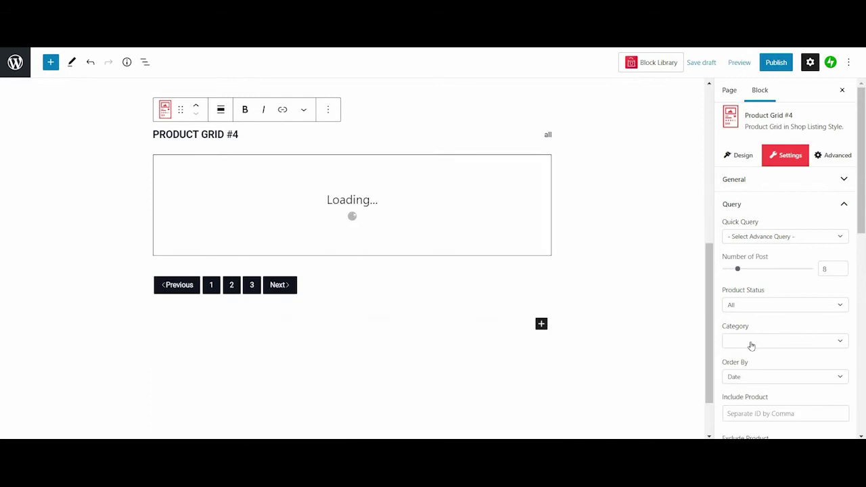
pyautogui.click(751, 344)
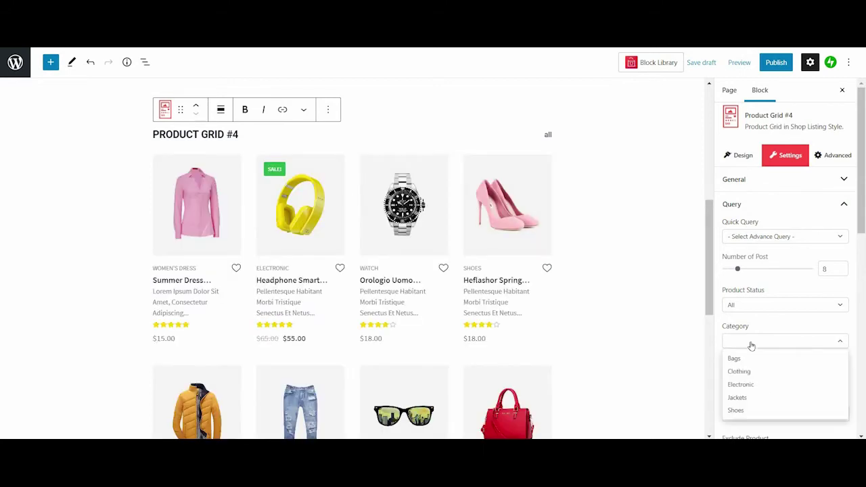
pyautogui.click(773, 332)
# - Review the Order By choices and the Include Product and Exclude Product fields in the query settings
pyautogui.scroll(-3, 766, 271)
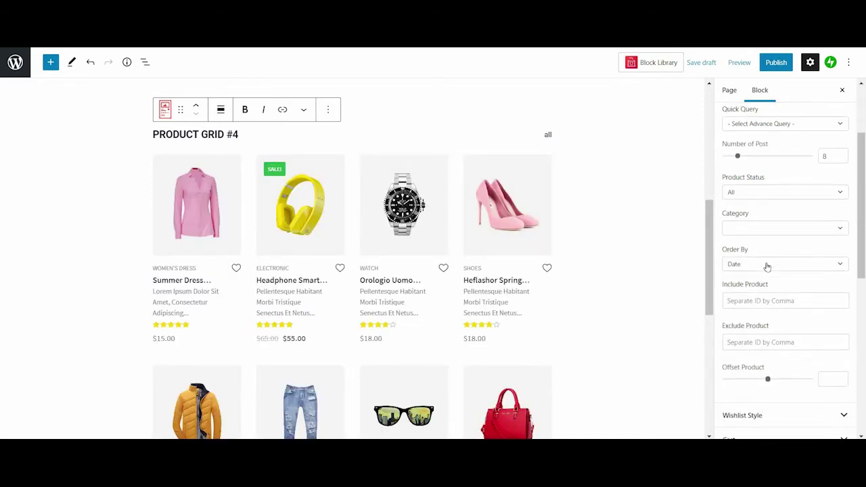
pyautogui.click(767, 264)
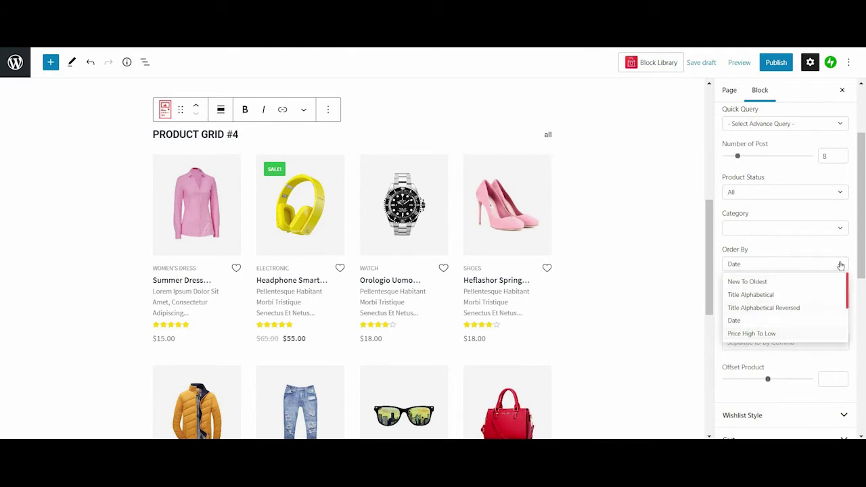
pyautogui.click(825, 276)
pyautogui.scroll(-2, 749, 245)
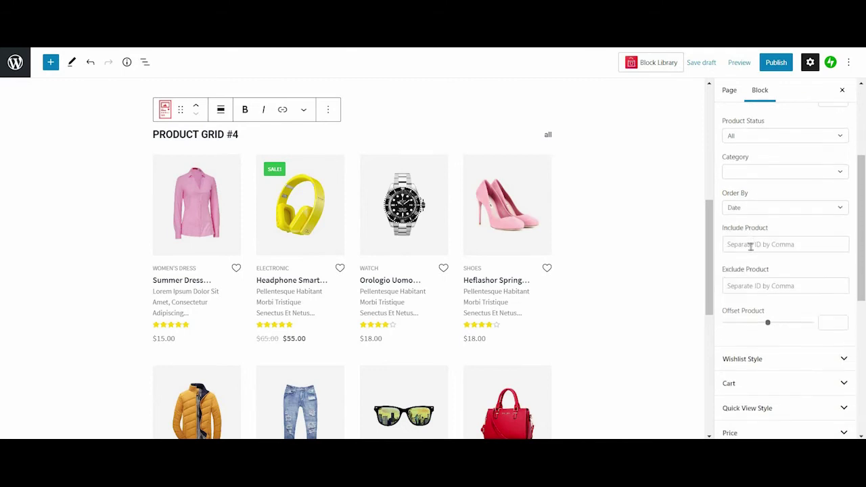
pyautogui.click(751, 247)
pyautogui.click(744, 288)
# - Raise Offset Product to 1 and bring it back to 0
pyautogui.scroll(-2, 751, 291)
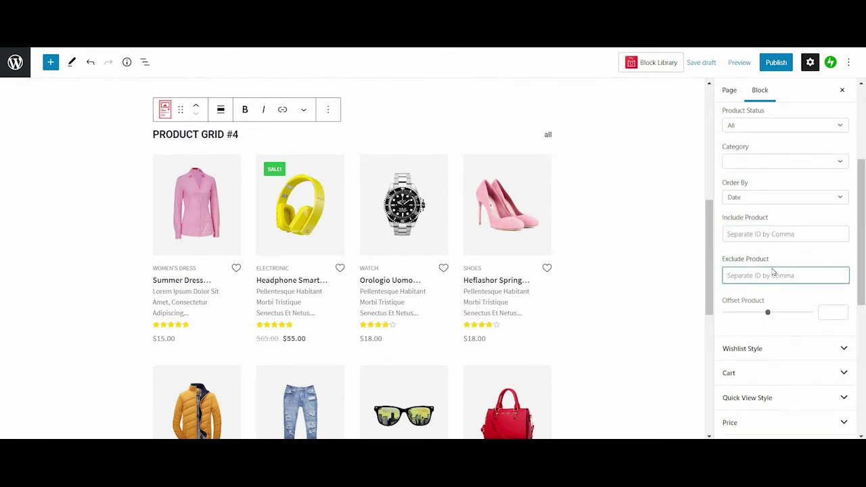
pyautogui.click(839, 270)
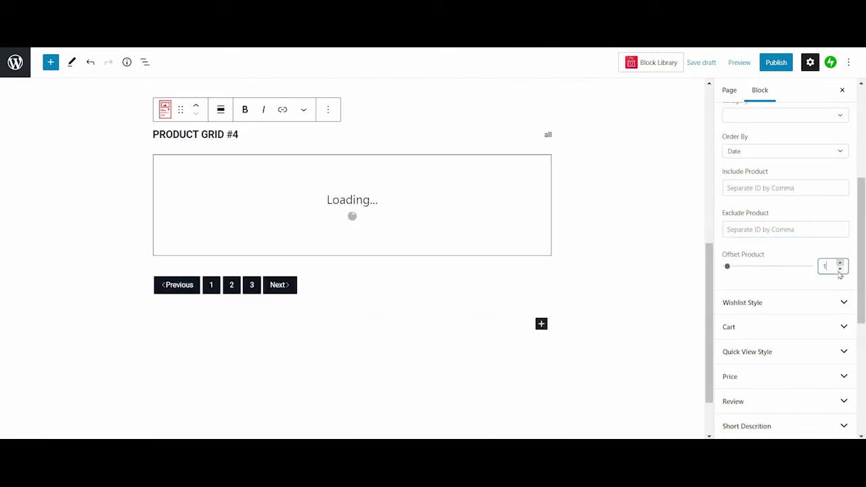
pyautogui.click(840, 270)
pyautogui.scroll(2, 796, 236)
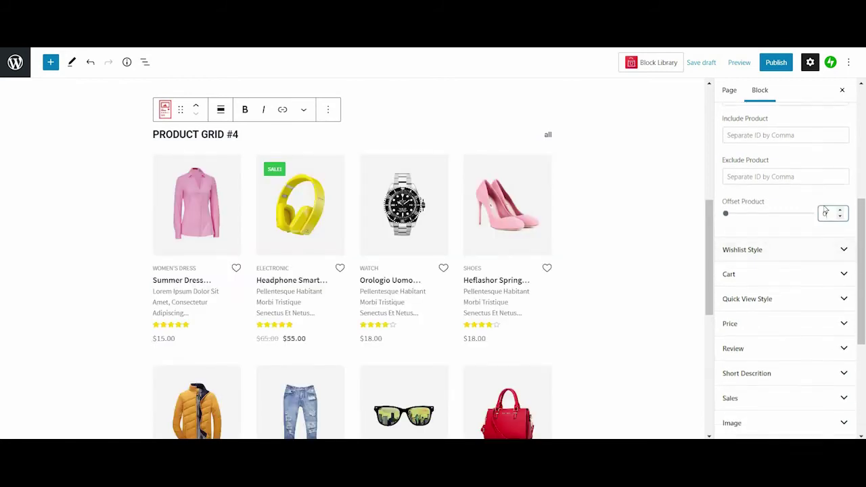
pyautogui.scroll(3, 837, 212)
pyautogui.rightClick(837, 212)
pyautogui.press('Escape')
# - Close the Query settings and review the Wishlist Style color options
pyautogui.scroll(2, 839, 213)
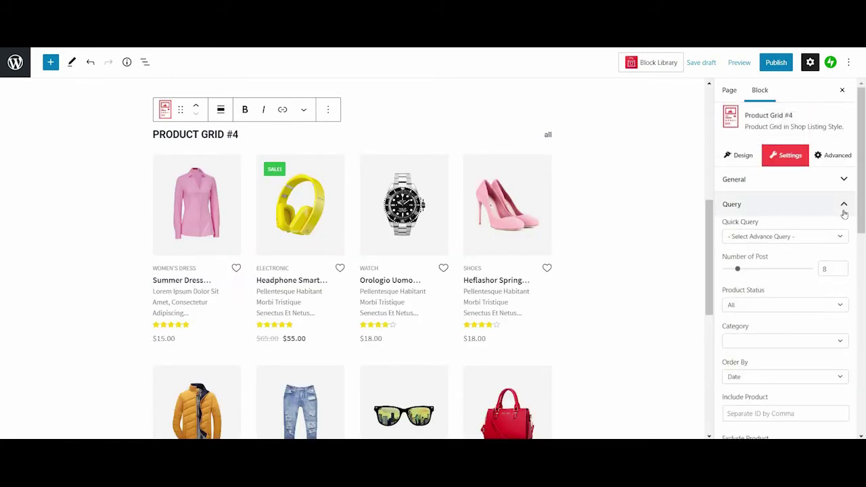
pyautogui.click(843, 204)
pyautogui.click(842, 229)
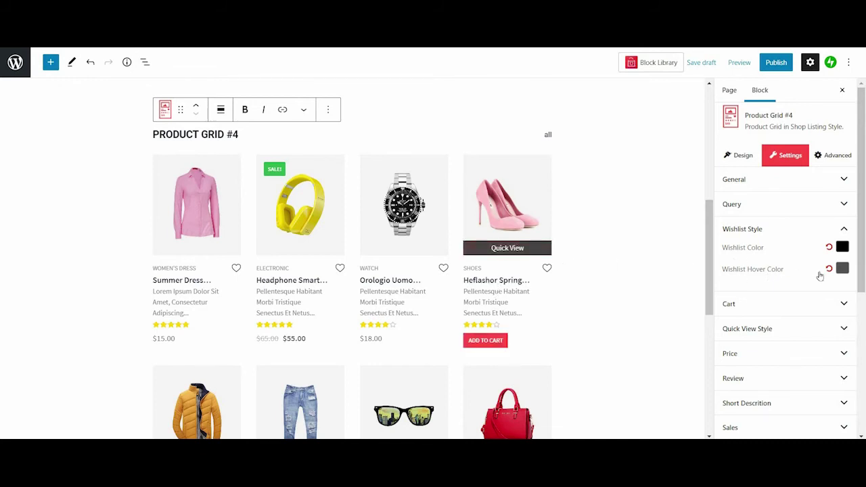
pyautogui.scroll(-1, 766, 255)
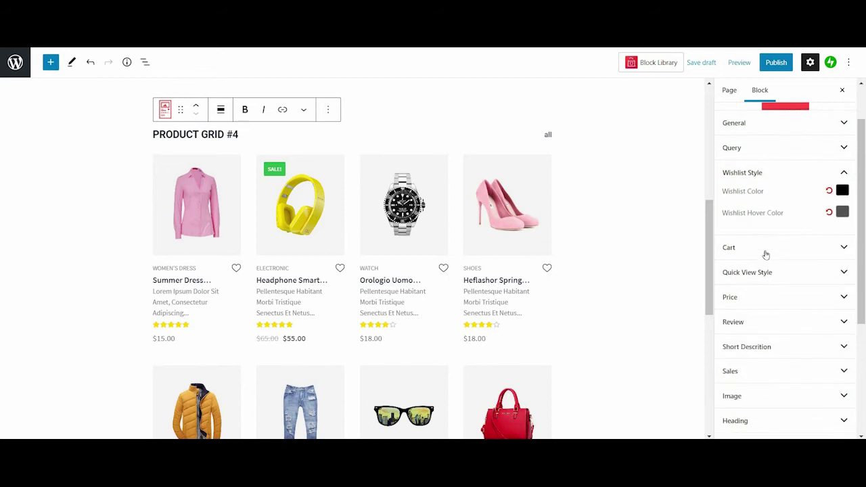
# - Try a different Cart Text in the Cart settings and restore it to Add to Cart
pyautogui.click(764, 249)
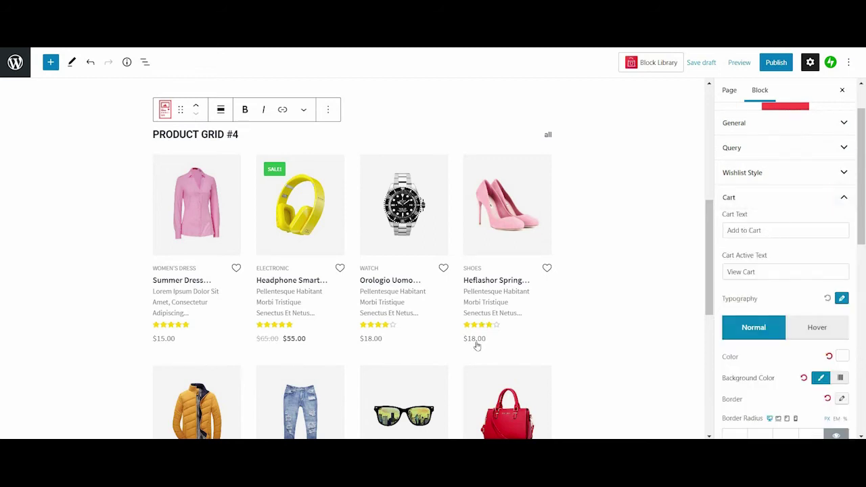
pyautogui.tripleClick(785, 232)
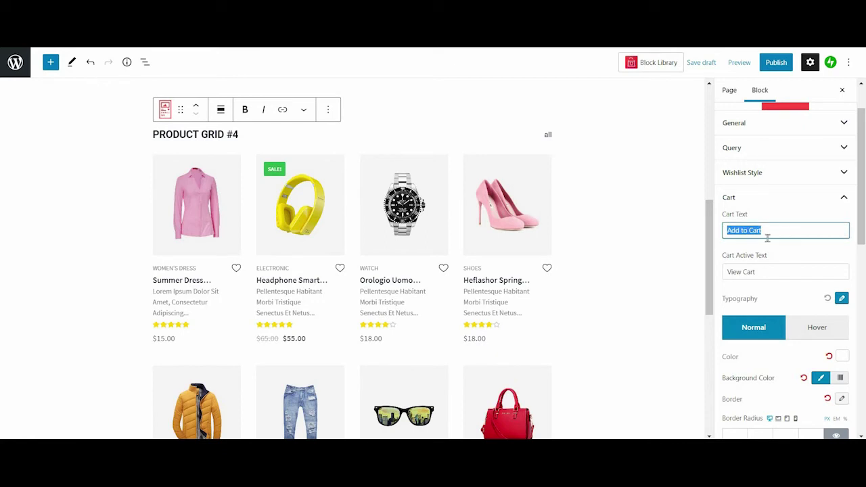
pyautogui.write('1')
pyautogui.write('ake It')
pyautogui.moveTo(712, 241); pyautogui.dragTo(712, 242)
pyautogui.write('A')
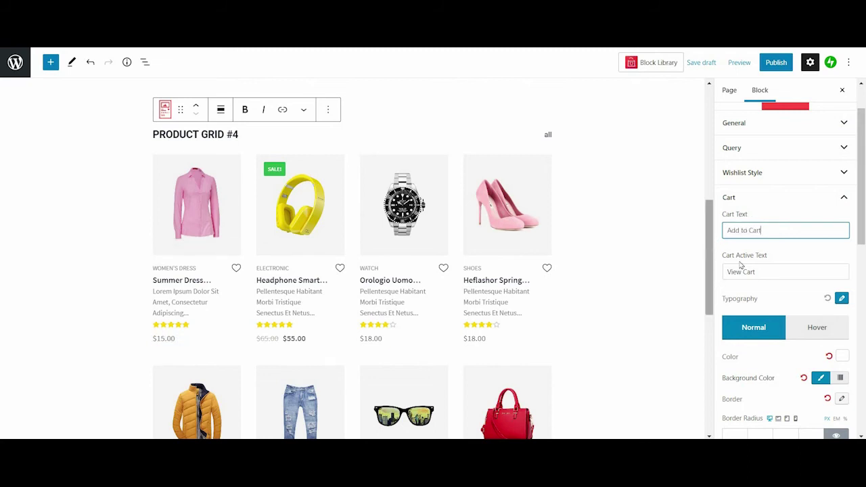
# - Review the Cart Active Text field and the cart's typography, color, border, spacing and padding options, and close the Cart settings
pyautogui.click(763, 269)
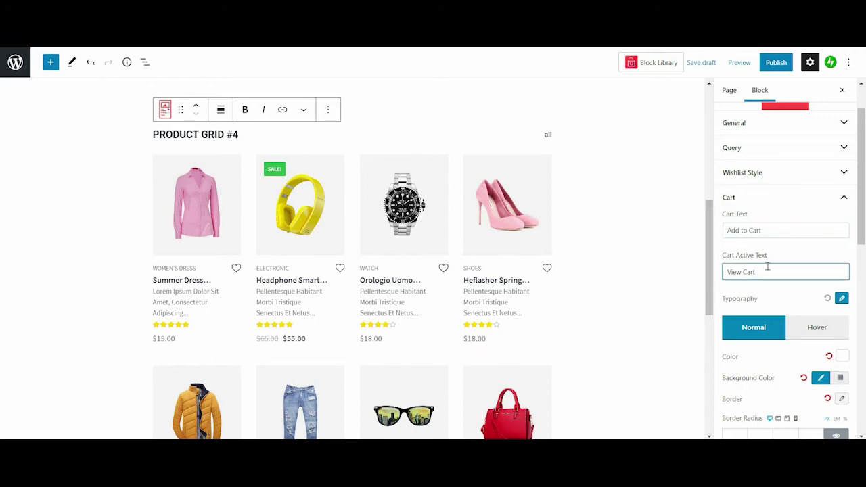
pyautogui.scroll(-3, 766, 250)
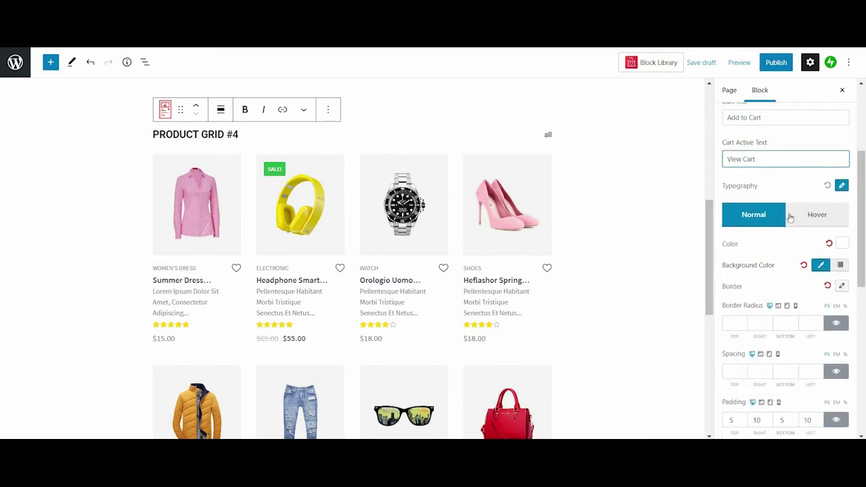
pyautogui.scroll(-1, 733, 239)
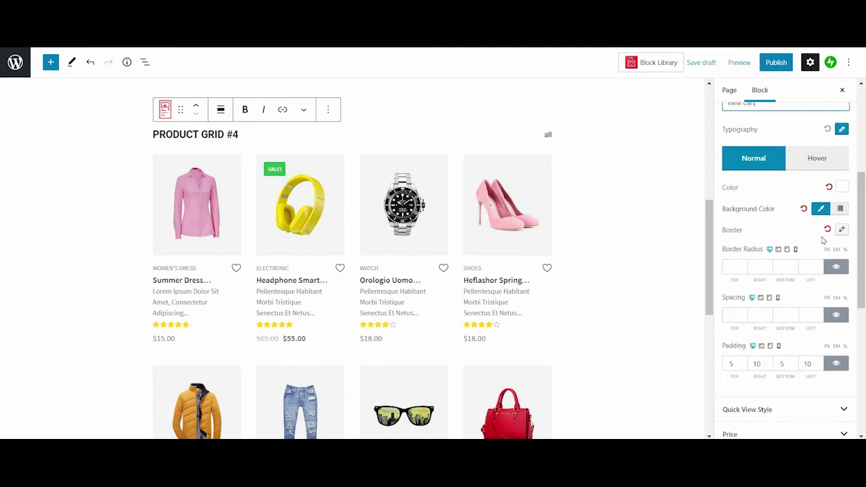
pyautogui.scroll(-1, 749, 300)
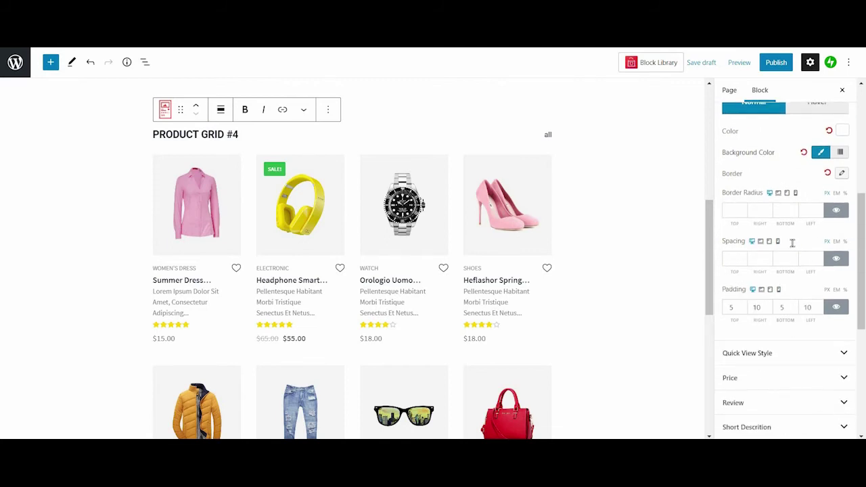
pyautogui.scroll(-1, 832, 252)
pyautogui.scroll(-1, 839, 247)
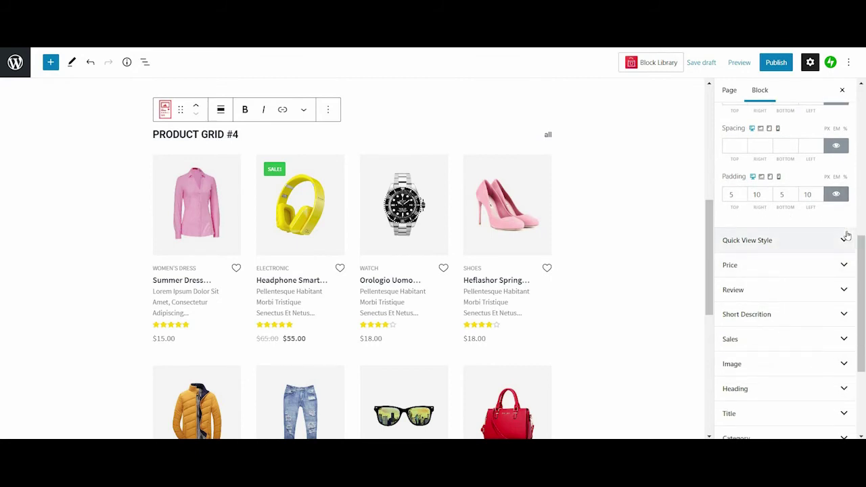
pyautogui.scroll(5, 846, 230)
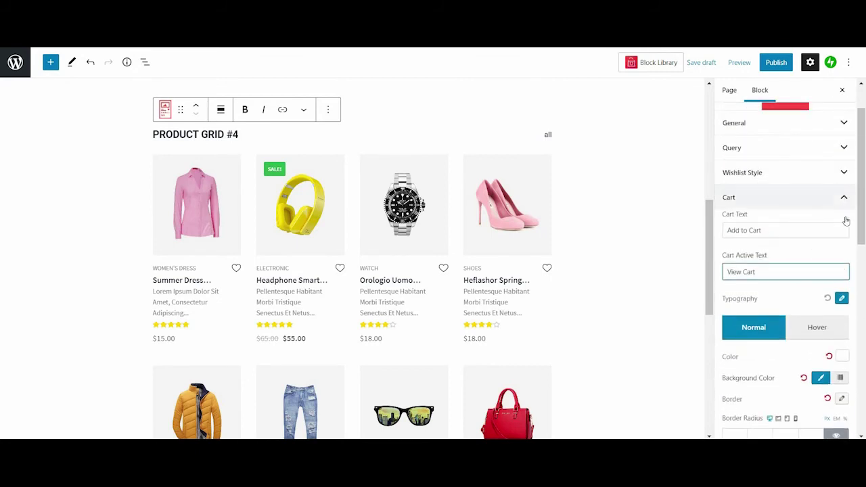
pyautogui.click(845, 203)
# - Review the color, typography and spacing options for Quick View Style, Price and Review
pyautogui.click(785, 225)
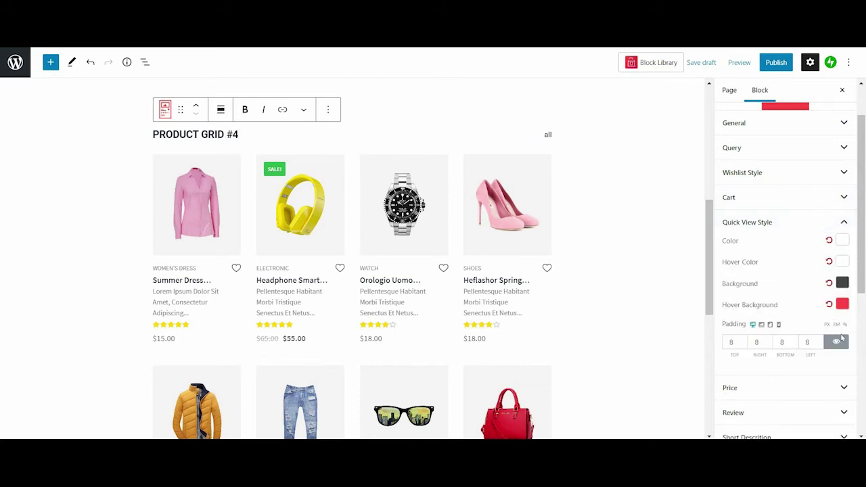
pyautogui.scroll(-2, 842, 337)
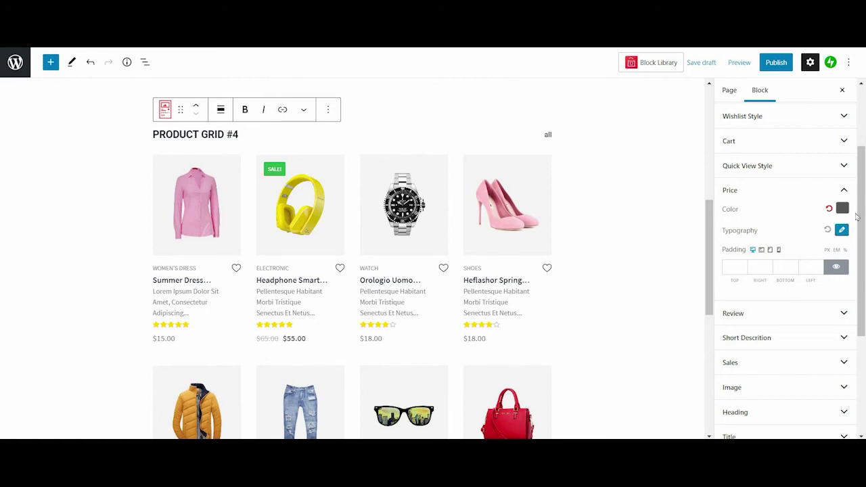
pyautogui.scroll(-2, 812, 263)
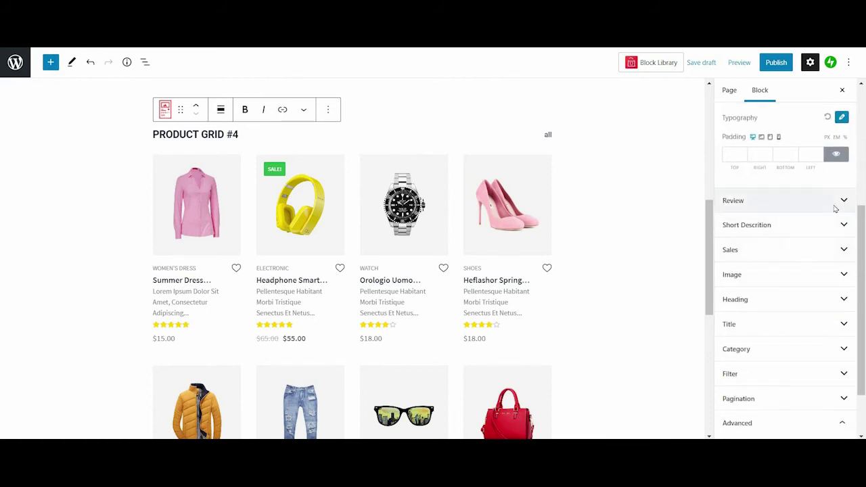
pyautogui.click(812, 203)
pyautogui.scroll(1, 778, 189)
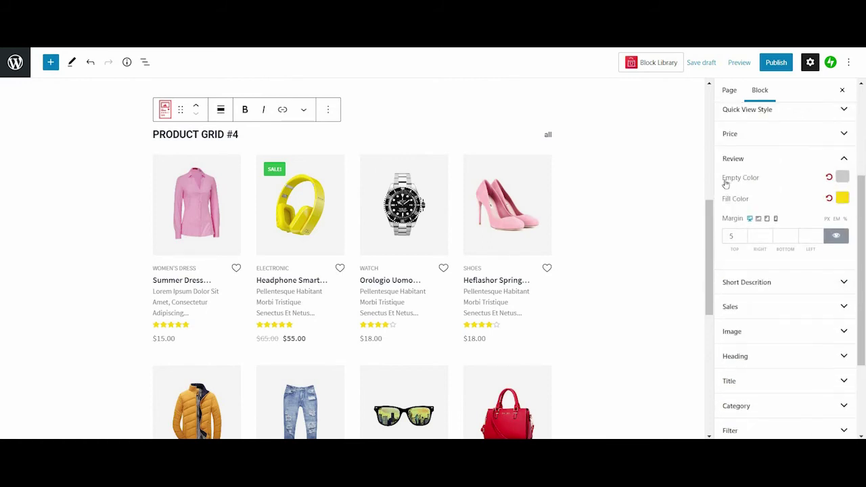
# - Try a Short Description Limit of 2 for the products and set it to 5
pyautogui.click(805, 281)
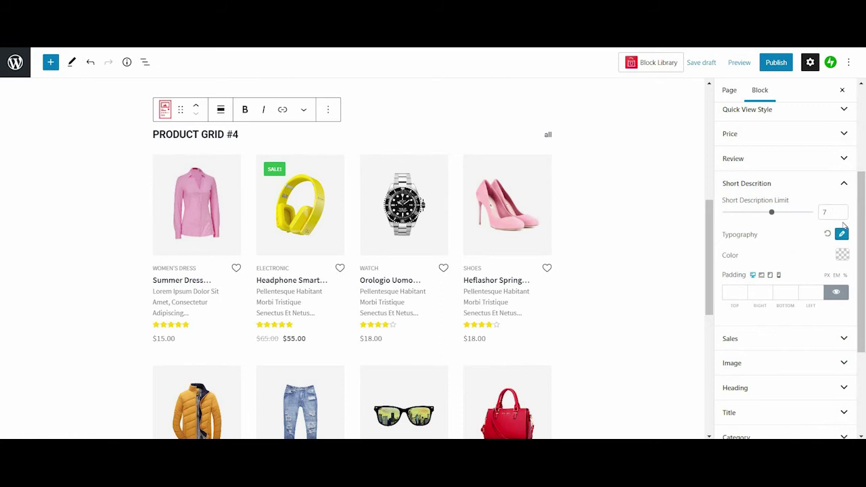
pyautogui.click(840, 216)
pyautogui.click(841, 215)
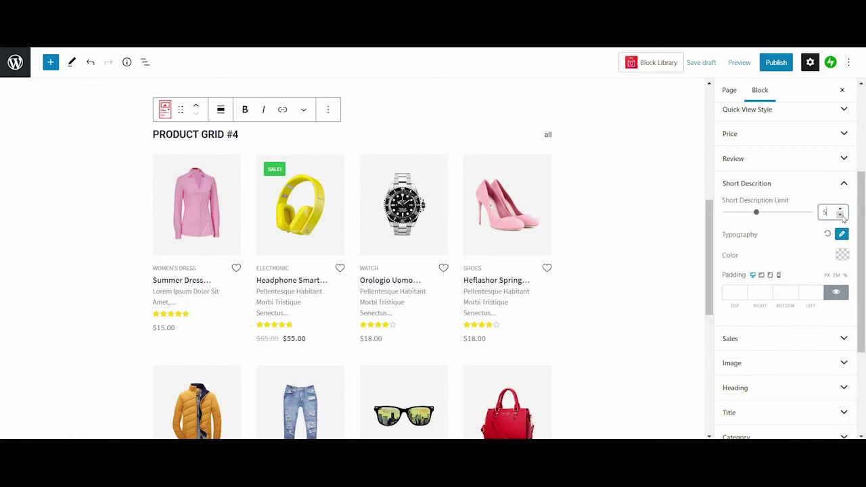
pyautogui.click(840, 215)
pyautogui.click(840, 215)
pyautogui.click(841, 216)
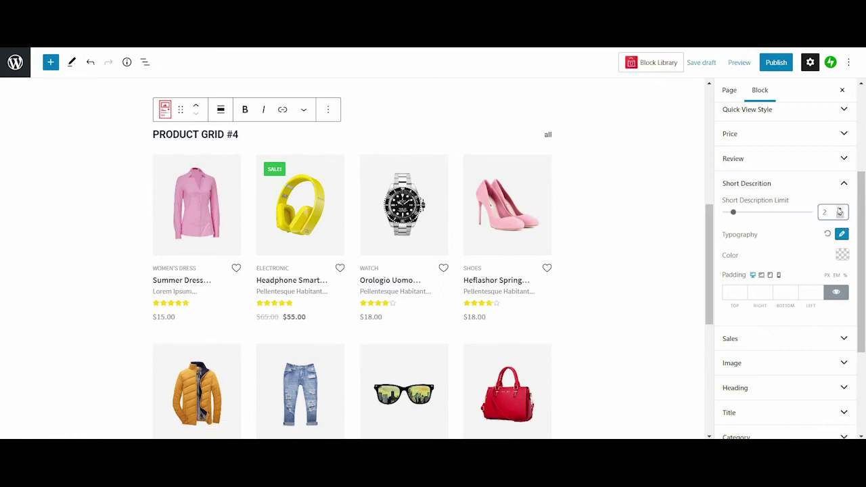
pyautogui.click(840, 209)
pyautogui.click(839, 209)
pyautogui.click(840, 209)
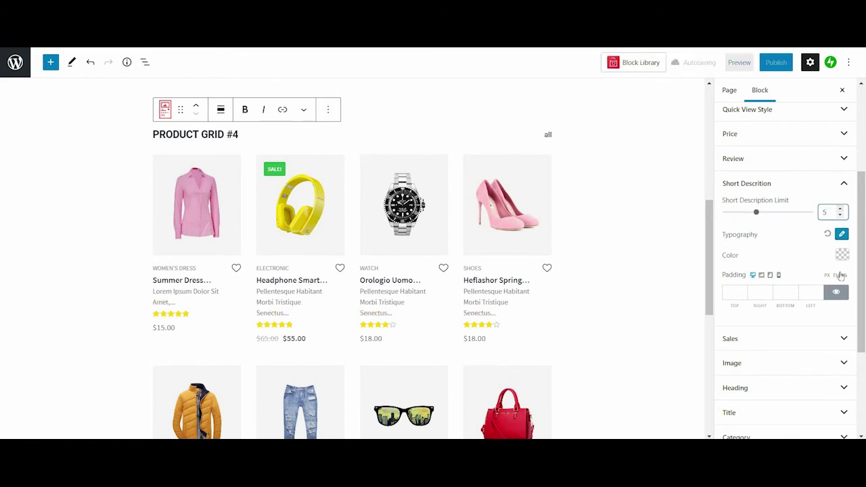
# - Review the remaining short description options and the Sales badge's text, design, style, color, border radius and padding settings
pyautogui.scroll(-1, 832, 251)
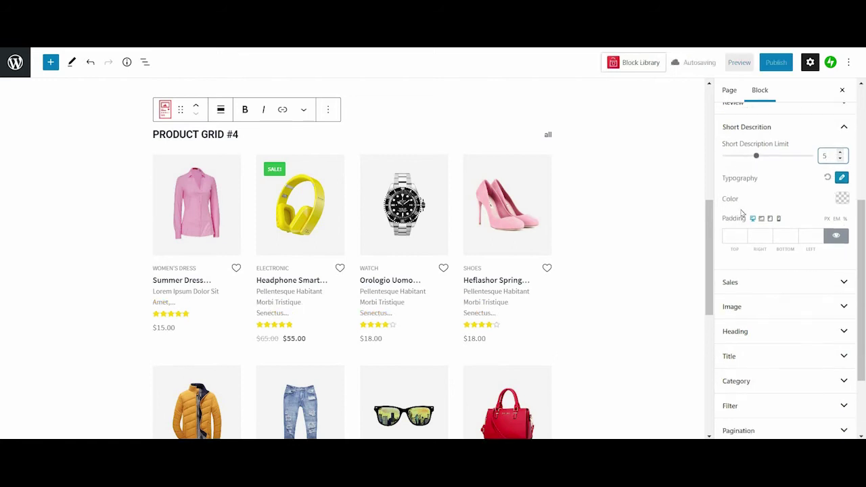
pyautogui.click(833, 288)
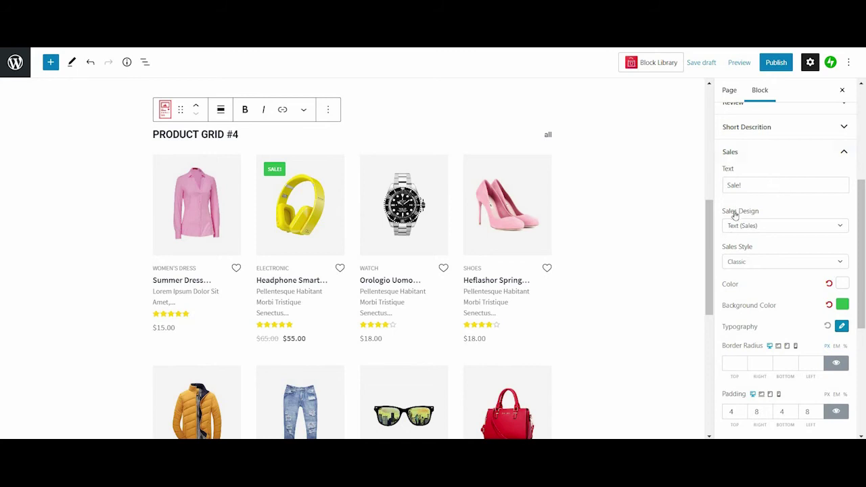
pyautogui.scroll(-1, 756, 186)
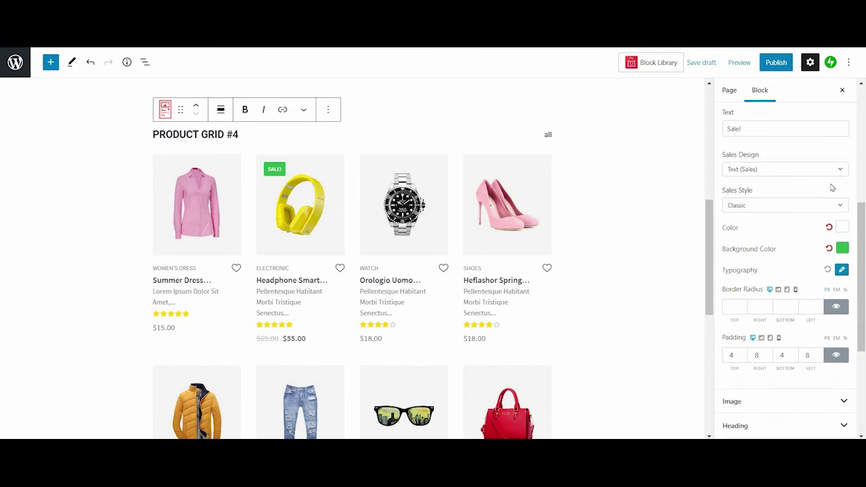
pyautogui.scroll(-1, 747, 190)
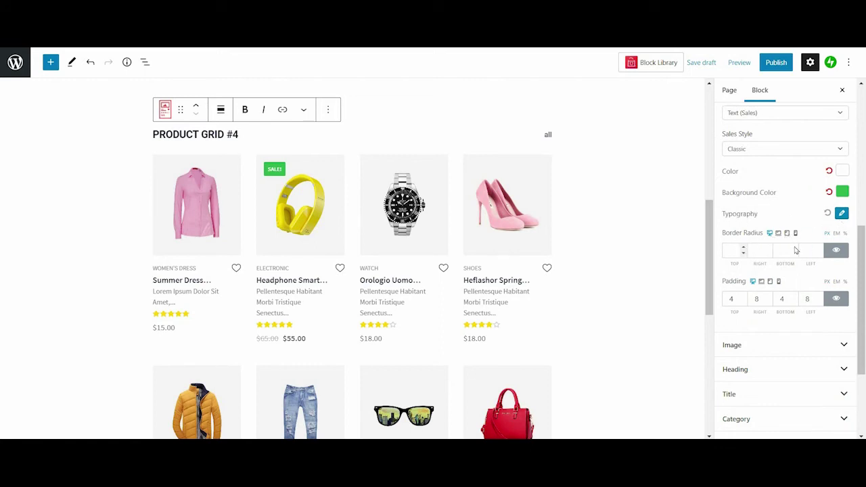
pyautogui.scroll(-1, 795, 247)
pyautogui.scroll(-1, 807, 225)
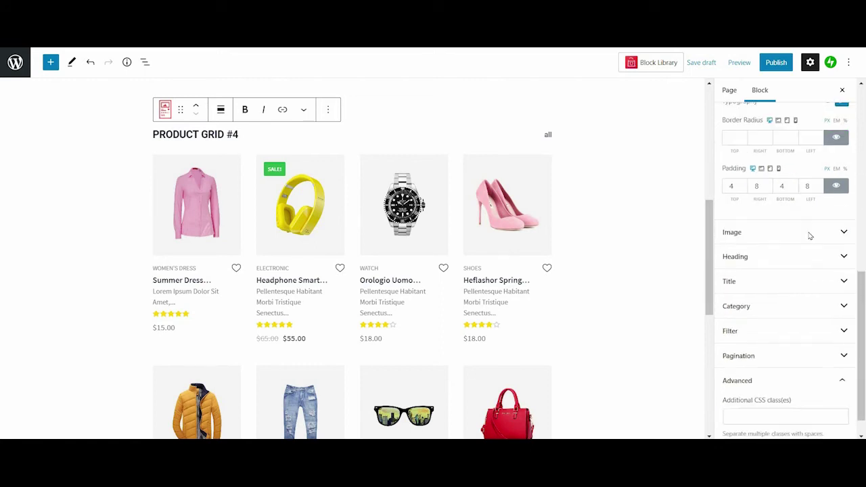
# - Open the Image settings, try other Large Item sizes and return the option to Full
pyautogui.click(748, 232)
pyautogui.scroll(4, 751, 196)
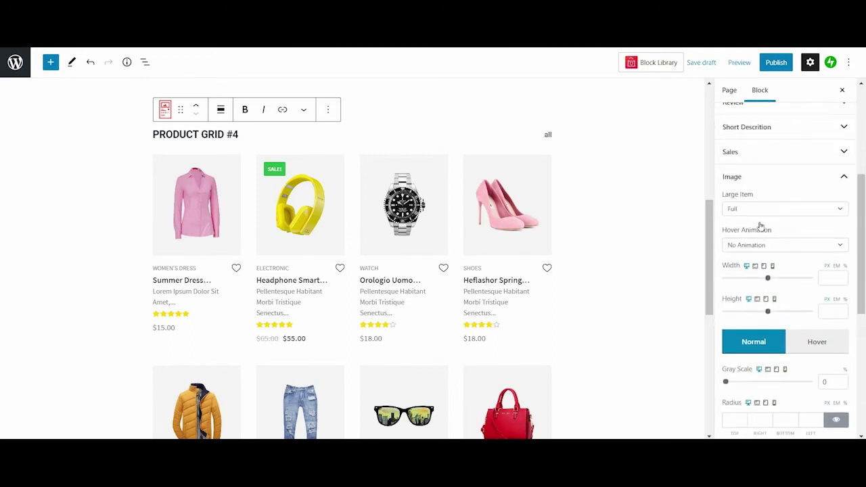
pyautogui.click(758, 213)
pyautogui.click(742, 239)
pyautogui.click(751, 209)
pyautogui.click(747, 265)
pyautogui.click(744, 211)
pyautogui.click(744, 226)
# - Apply the Zoom In hover animation to the product images and set their width to 278 and height to 182
pyautogui.click(750, 245)
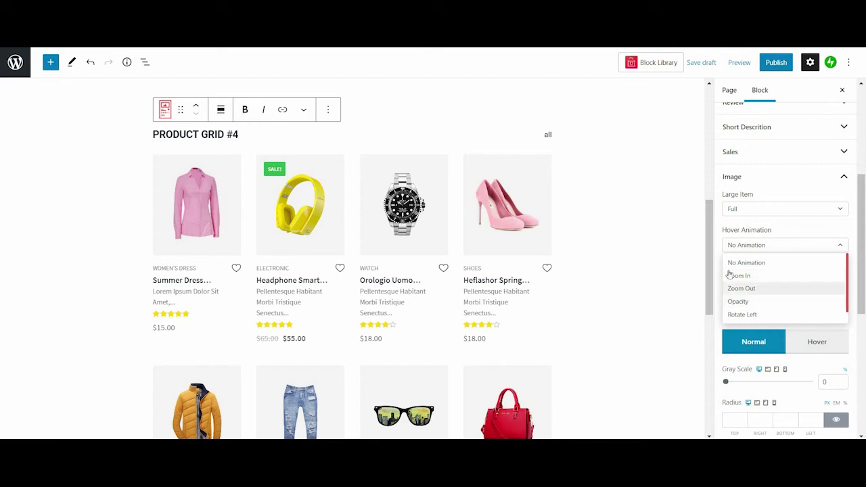
pyautogui.click(738, 276)
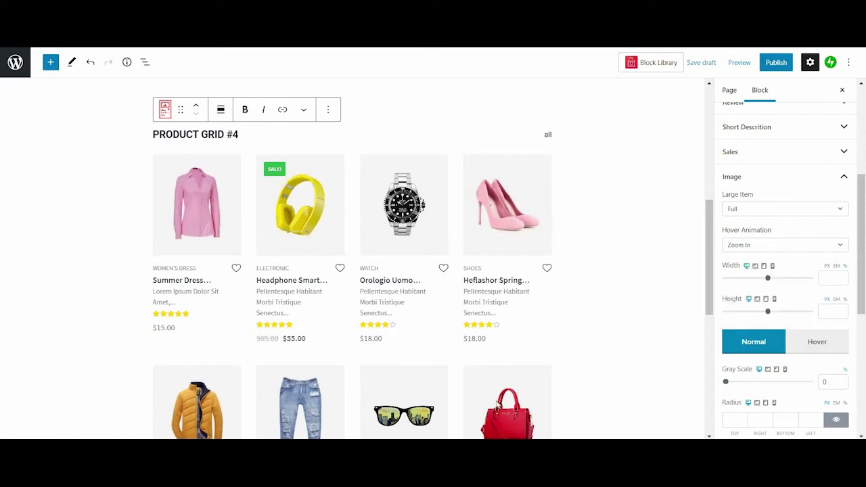
pyautogui.click(841, 275)
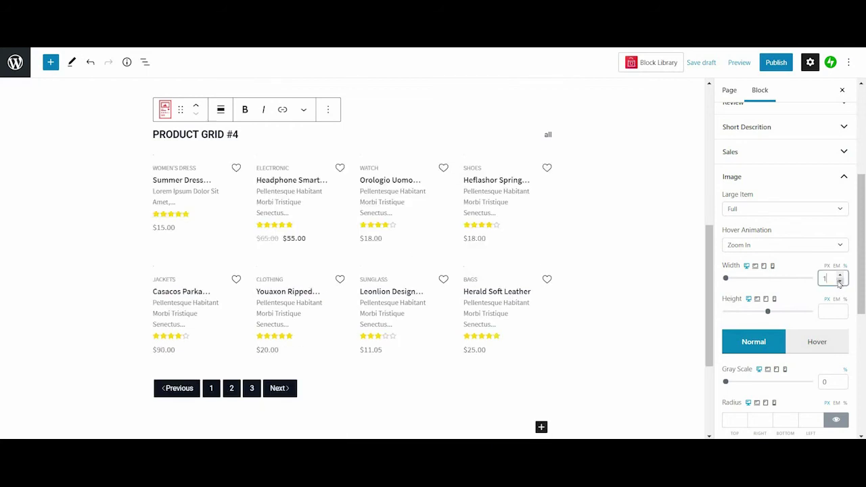
pyautogui.click(840, 283)
pyautogui.moveTo(727, 279); pyautogui.dragTo(748, 282)
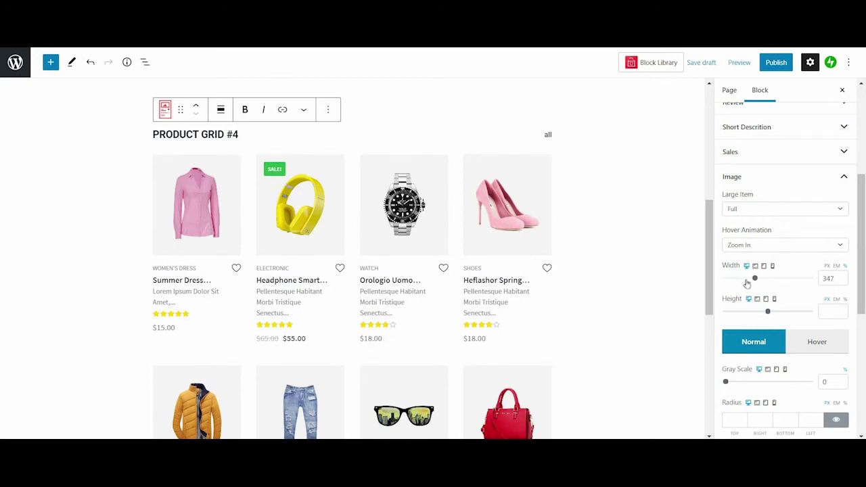
pyautogui.moveTo(778, 312); pyautogui.dragTo(742, 313)
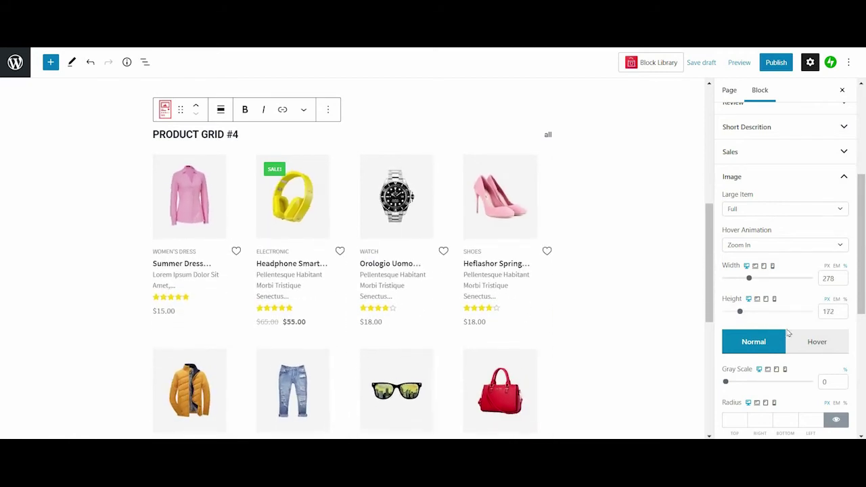
pyautogui.click(778, 341)
pyautogui.click(778, 341)
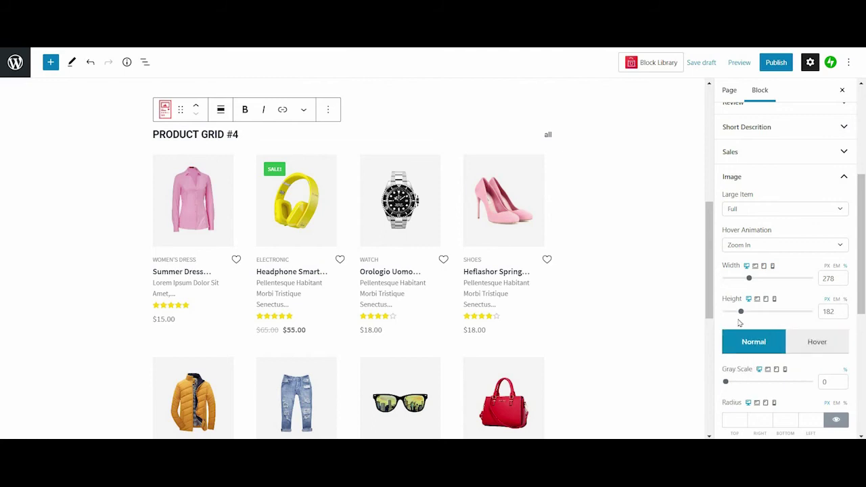
# - Review the Normal and Hover image options for gray scale, radius, box shadow and margin
pyautogui.scroll(-1, 788, 335)
pyautogui.scroll(-1, 803, 281)
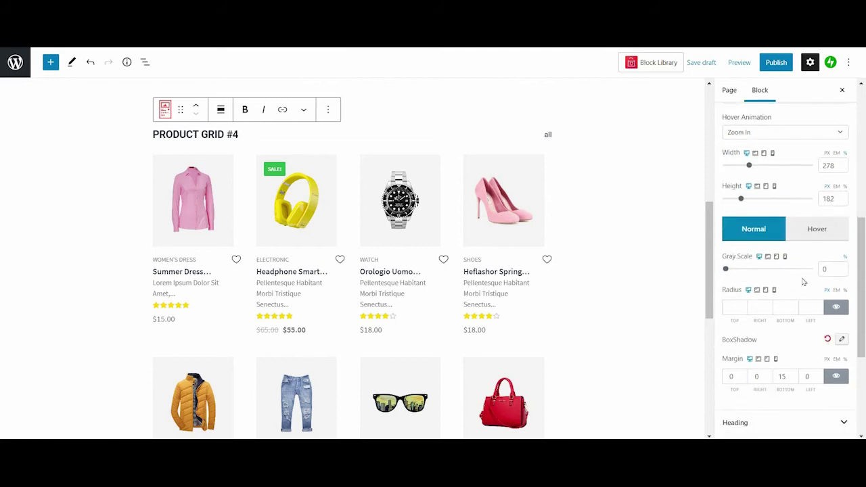
pyautogui.click(819, 230)
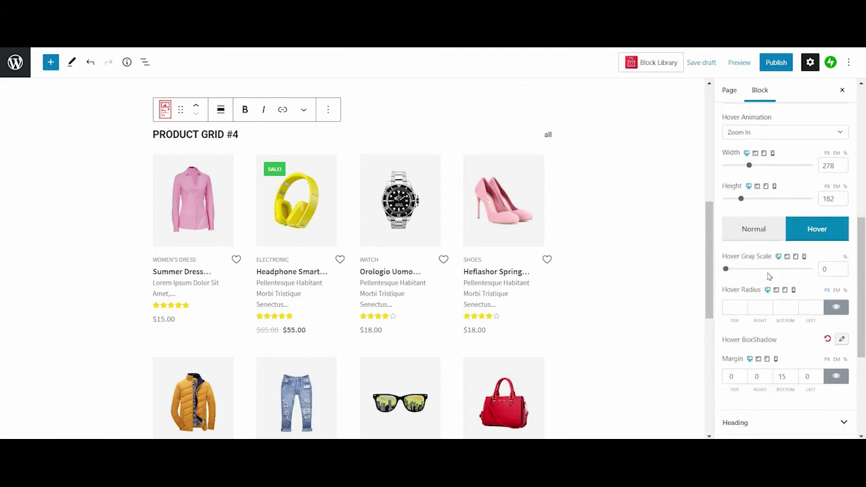
pyautogui.click(754, 229)
pyautogui.scroll(-2, 737, 278)
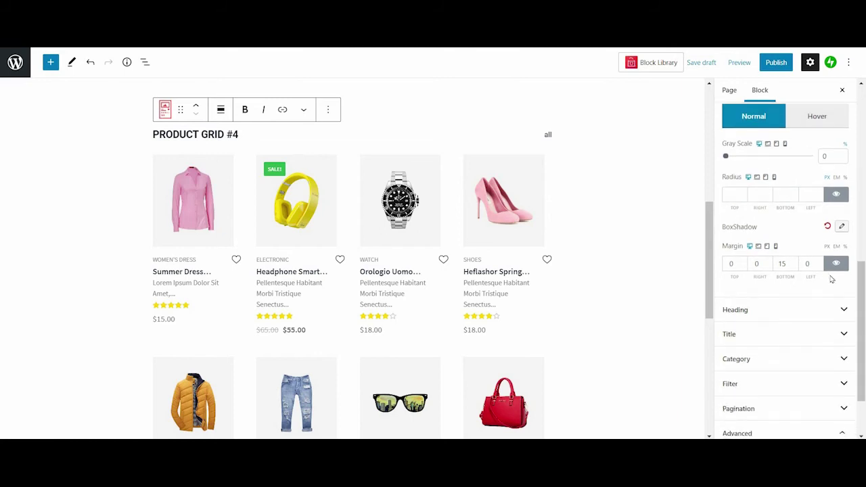
pyautogui.scroll(-2, 783, 251)
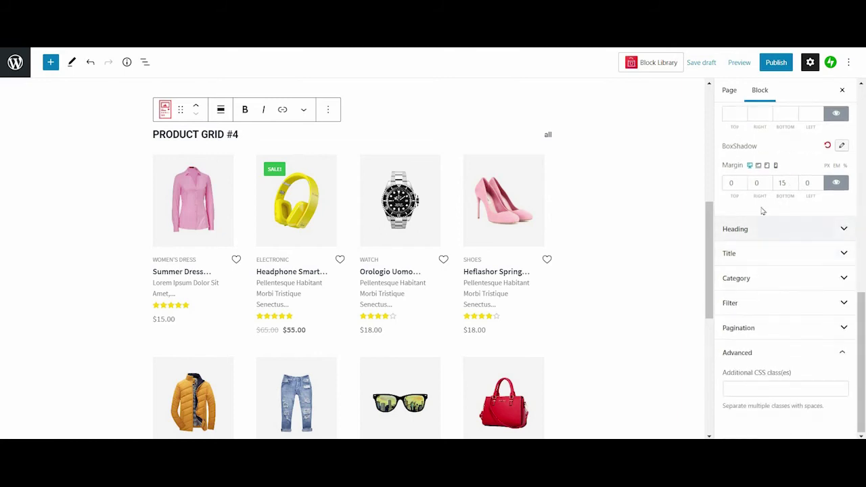
# - Open the Heading settings, try center and right alignment for the heading, and return it to left alignment
pyautogui.click(755, 227)
pyautogui.scroll(2, 749, 203)
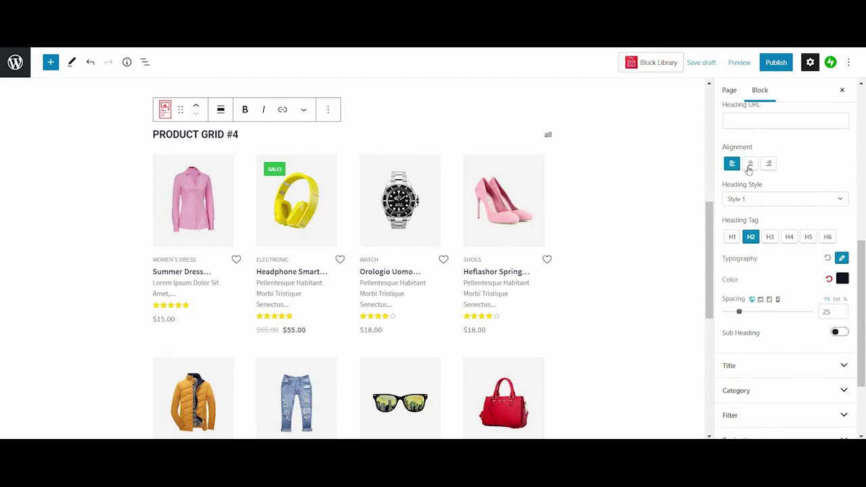
pyautogui.click(750, 164)
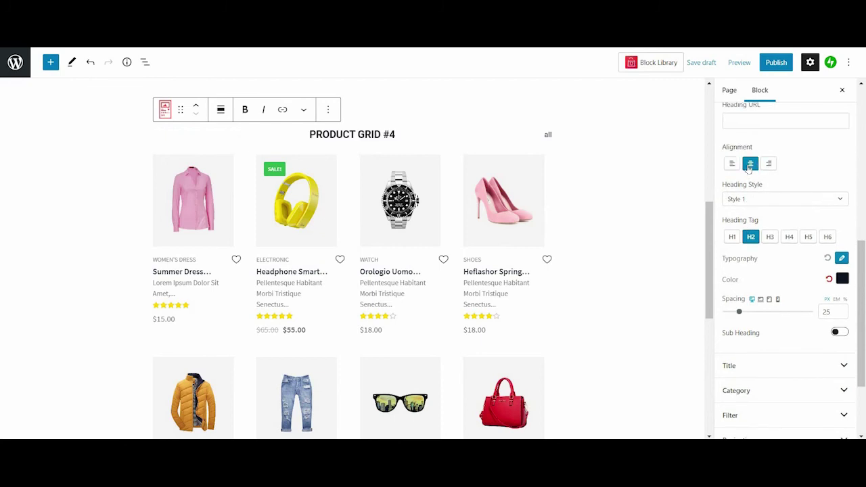
pyautogui.click(768, 163)
pyautogui.click(733, 164)
# - Browse the available Heading Style options, through Heading Style #20, and leave Style 1 selected
pyautogui.click(740, 200)
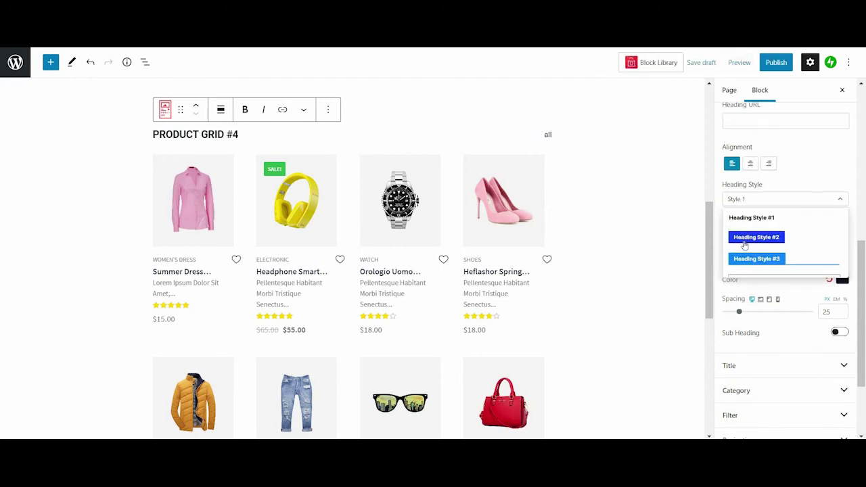
pyautogui.scroll(-5, 743, 255)
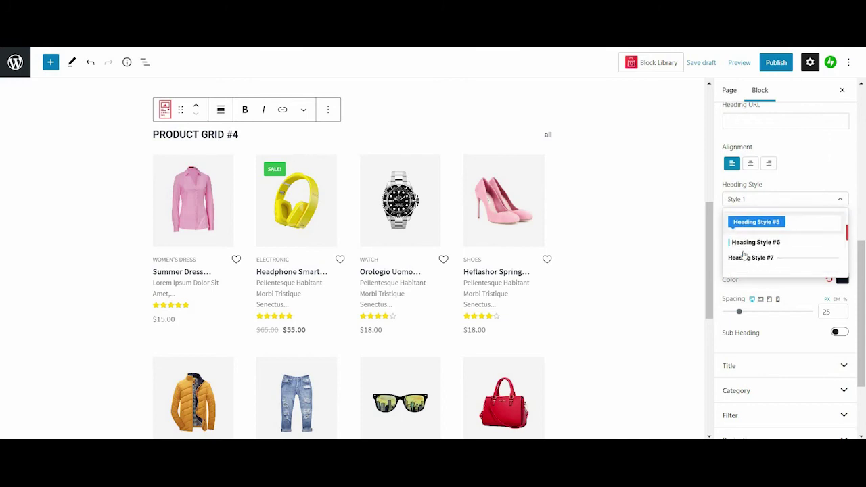
pyautogui.scroll(-4, 743, 254)
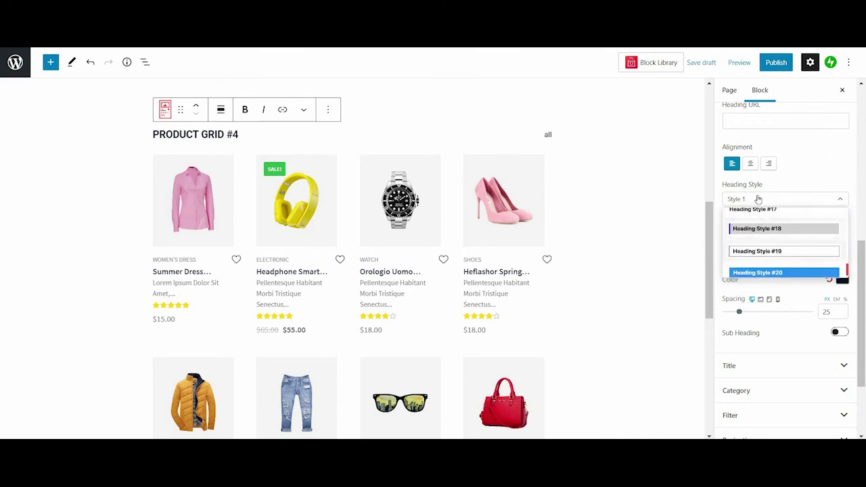
pyautogui.click(796, 175)
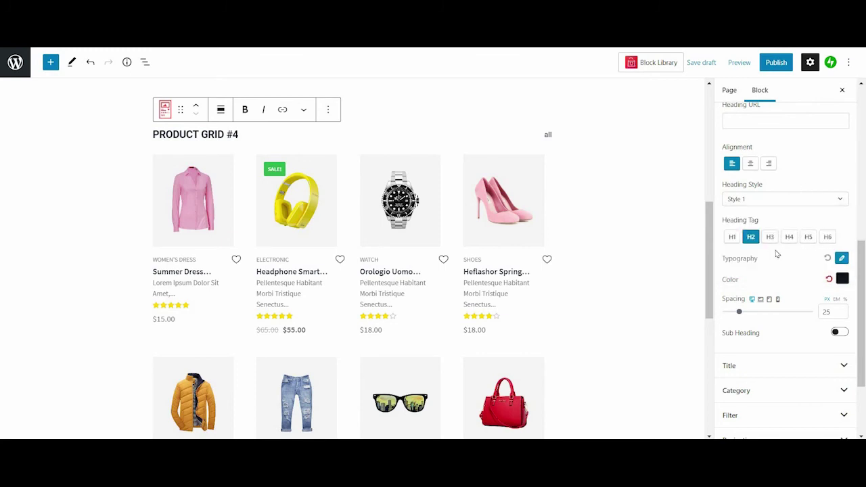
# - Try heading spacing values up to 40 px, and settle on a heading spacing of 30 px
pyautogui.scroll(-2, 776, 270)
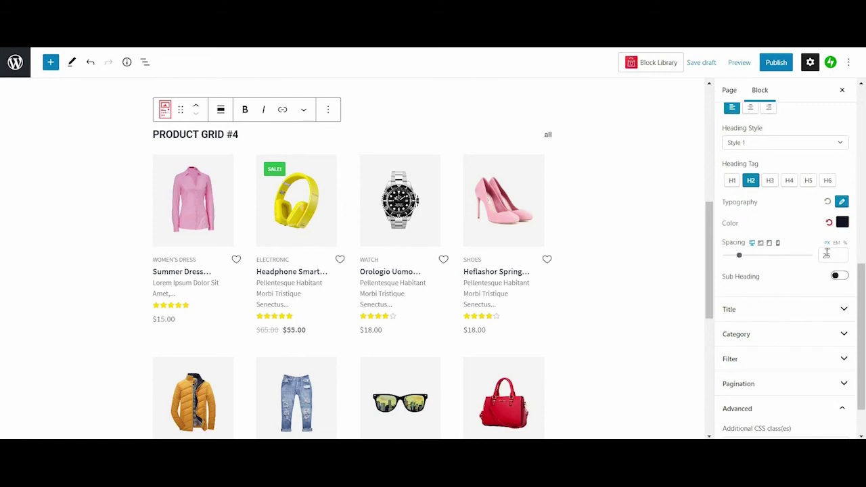
pyautogui.click(839, 253)
pyautogui.click(840, 254)
pyautogui.click(840, 254)
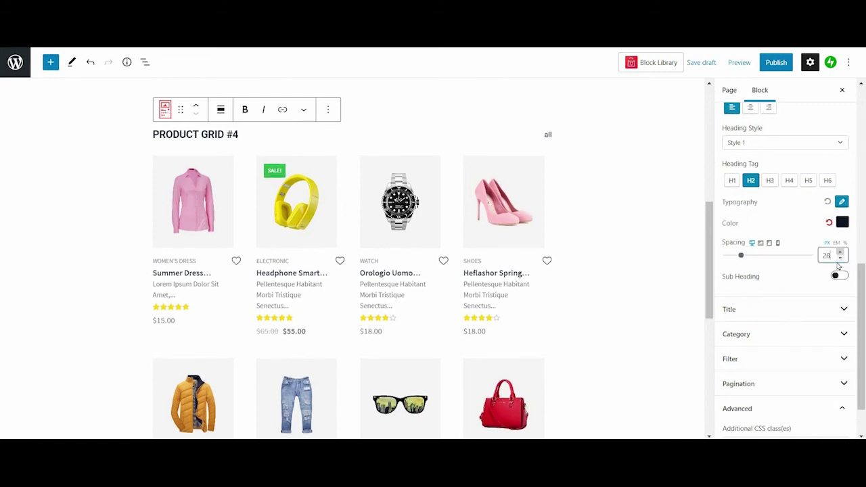
pyautogui.click(841, 253)
pyautogui.click(841, 254)
pyautogui.click(841, 254)
pyautogui.click(841, 255)
pyautogui.click(840, 254)
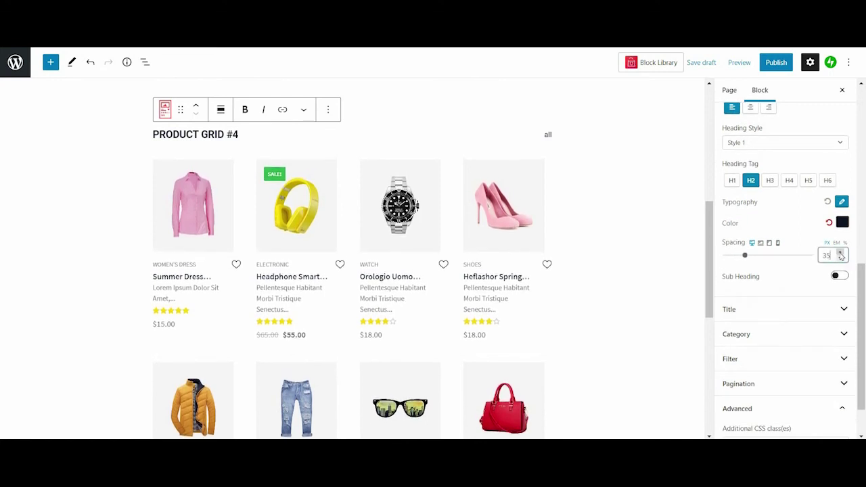
pyautogui.click(840, 254)
pyautogui.click(840, 254)
pyautogui.click(840, 254)
pyautogui.click(840, 254)
pyautogui.click(839, 254)
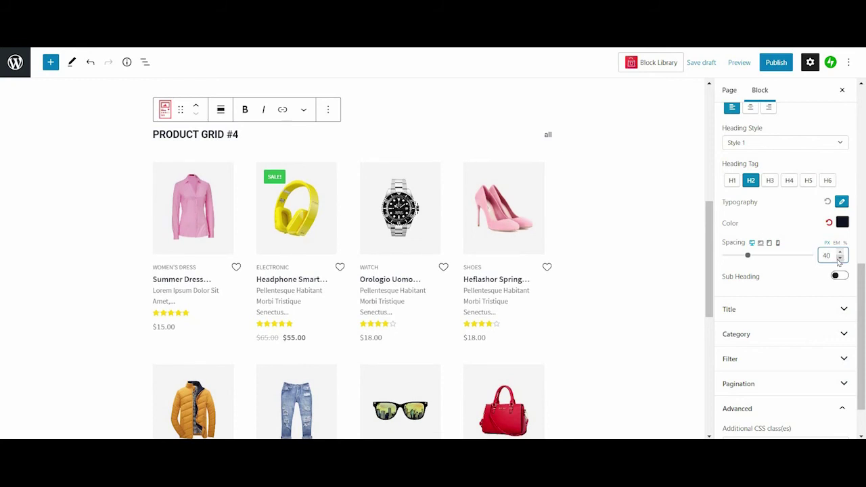
pyautogui.click(840, 259)
pyautogui.click(839, 259)
pyautogui.click(839, 259)
pyautogui.click(840, 260)
pyautogui.click(839, 258)
pyautogui.click(840, 259)
pyautogui.click(840, 258)
pyautogui.click(840, 259)
pyautogui.click(839, 254)
pyautogui.click(840, 253)
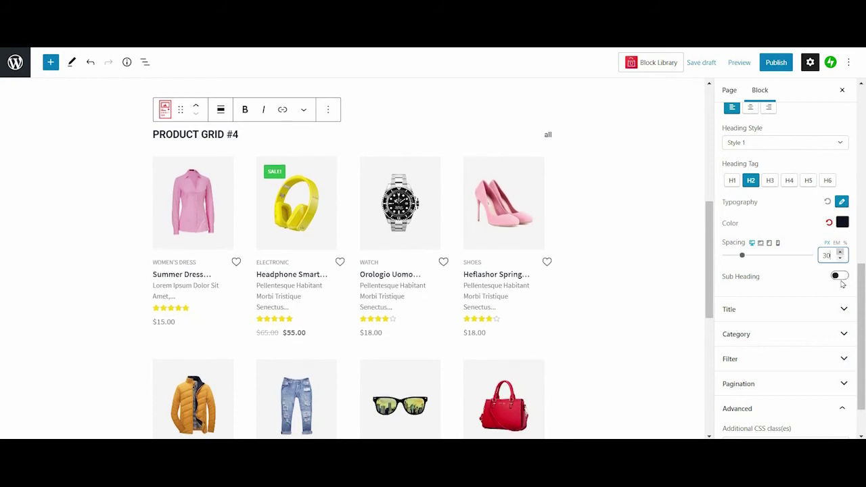
# - Try showing the Sub Heading under the grid heading, and turn it off again
pyautogui.click(843, 282)
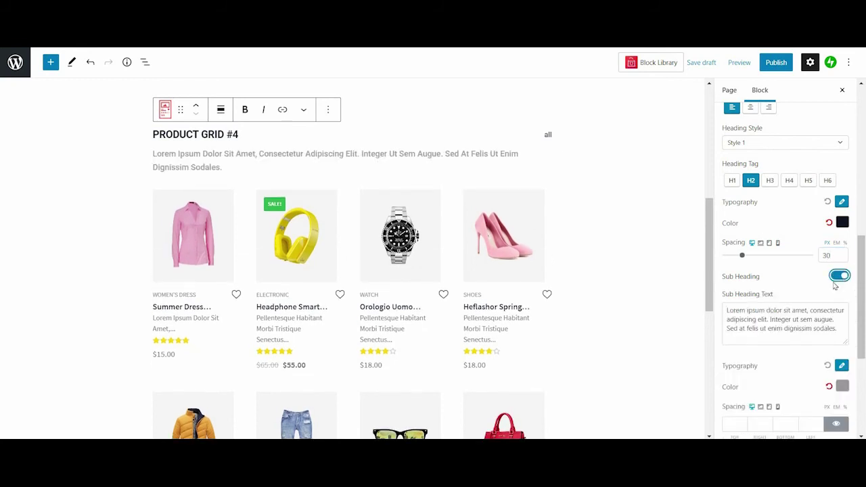
pyautogui.click(839, 276)
# - Open the Title settings and review the tag, color, hover color, typography and padding options
pyautogui.scroll(-2, 798, 252)
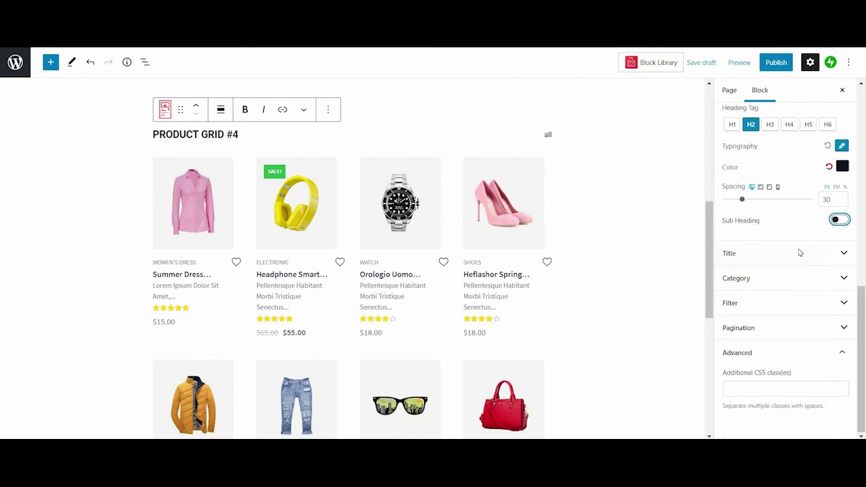
pyautogui.click(761, 251)
pyautogui.scroll(2, 756, 202)
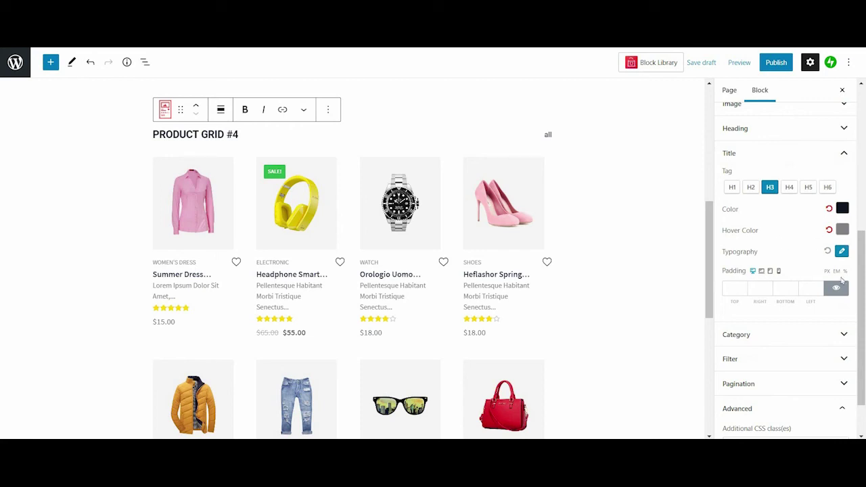
pyautogui.scroll(-2, 763, 298)
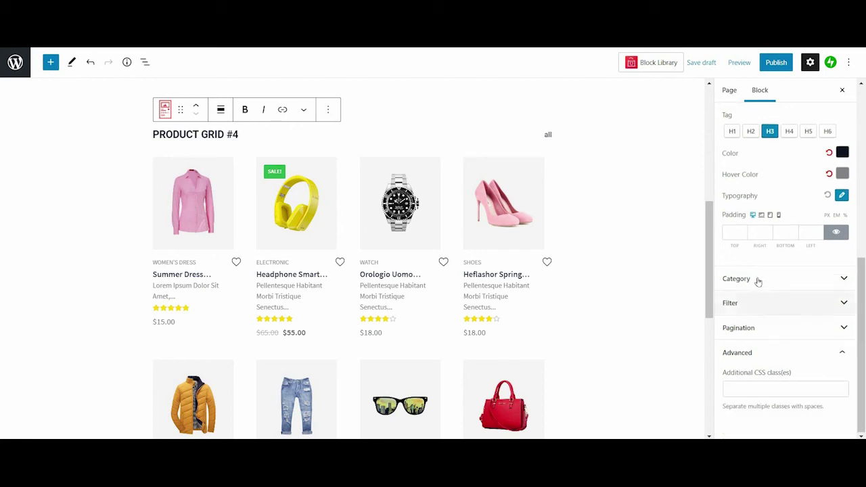
# - Open the Category settings and set the category label position to Over Image(Top Left)
pyautogui.click(758, 284)
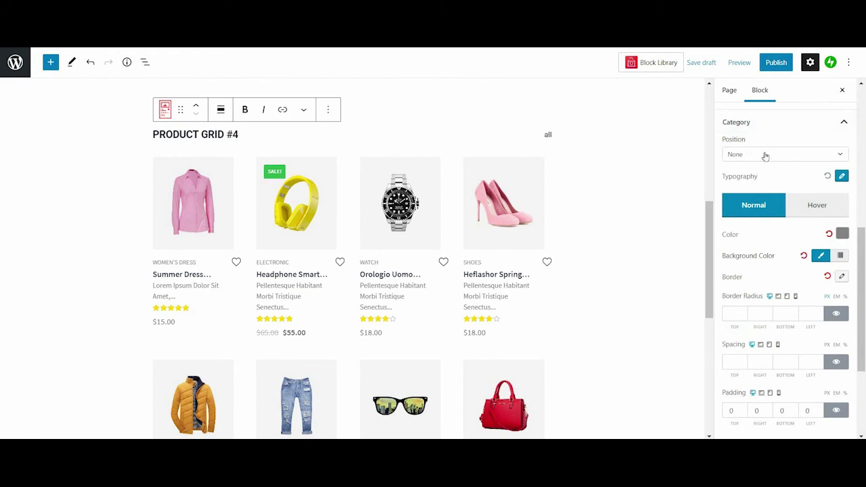
pyautogui.click(765, 155)
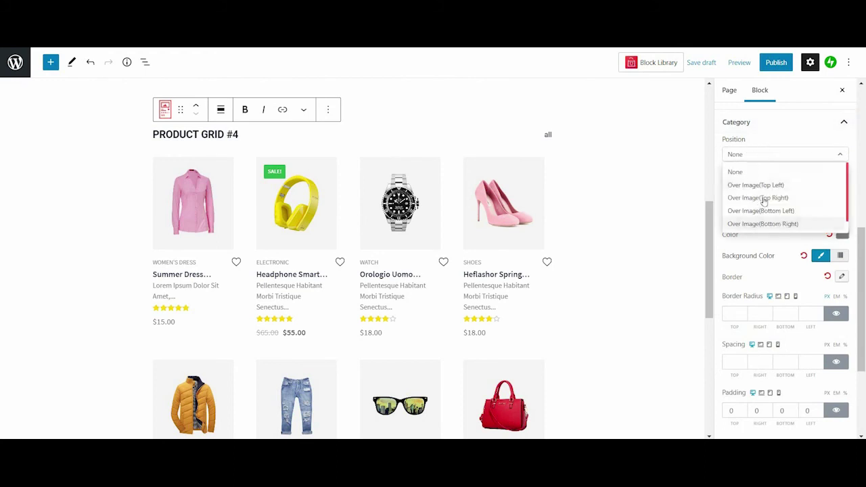
pyautogui.scroll(-1, 764, 201)
pyautogui.scroll(1, 758, 193)
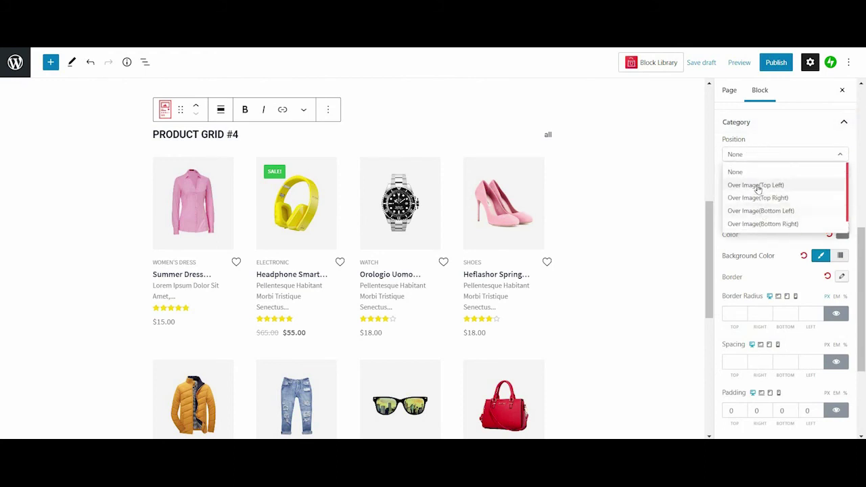
pyautogui.click(748, 187)
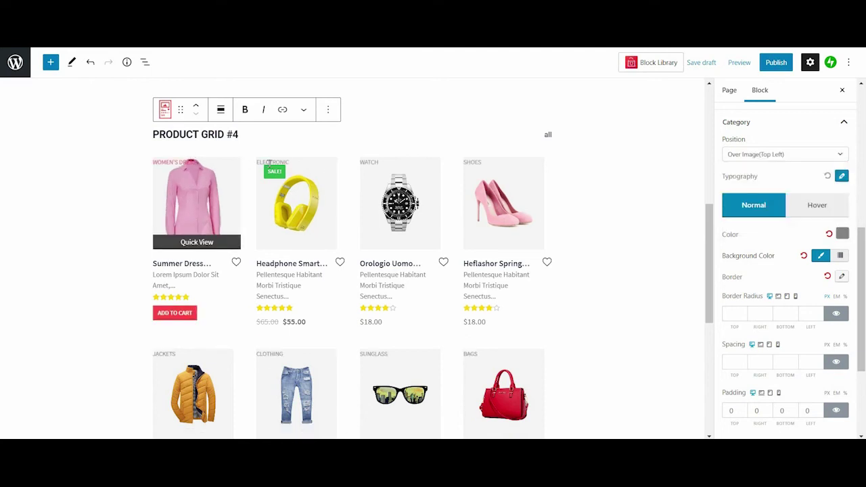
# - Review the Normal and Hover category options for color, background, border, radius, spacing and padding
pyautogui.click(806, 206)
pyautogui.click(759, 211)
pyautogui.scroll(-1, 752, 220)
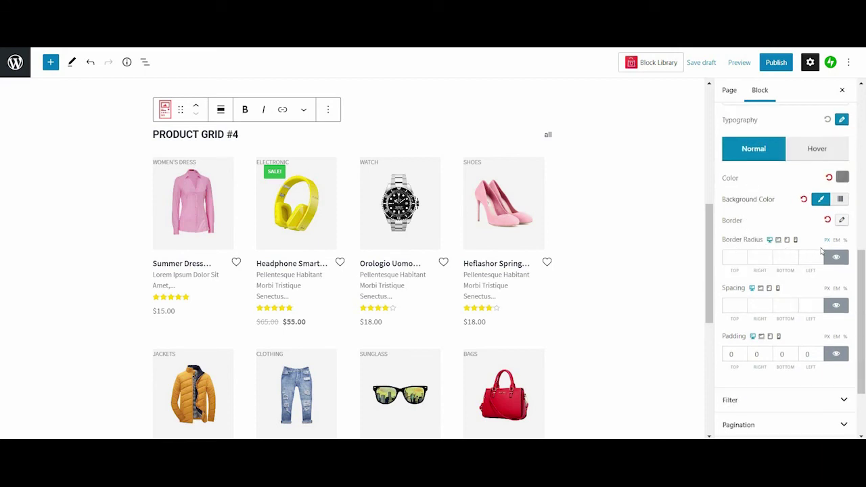
pyautogui.scroll(-1, 823, 252)
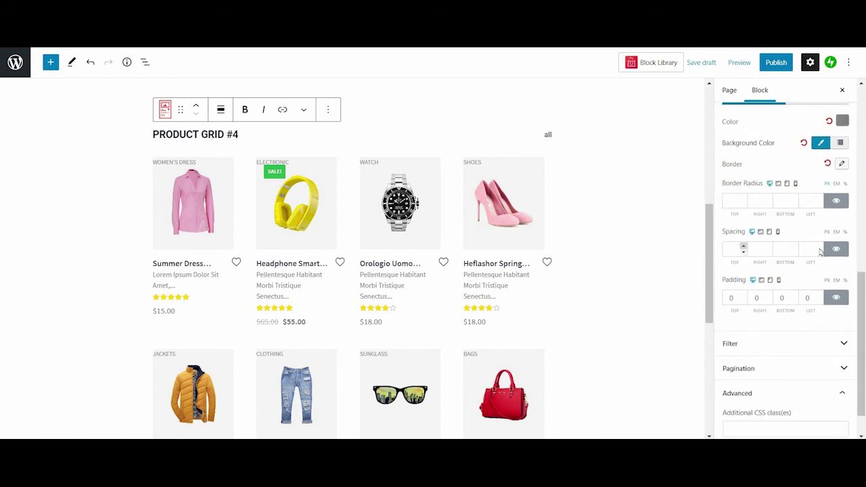
pyautogui.scroll(-1, 830, 283)
# - Open the Filter settings and check the Filter Type choices, keeping Category as the type
pyautogui.click(816, 313)
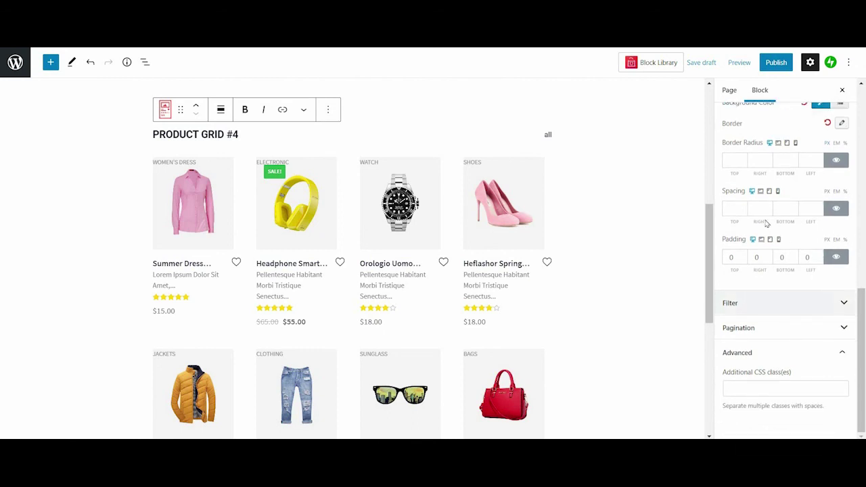
pyautogui.scroll(1, 782, 181)
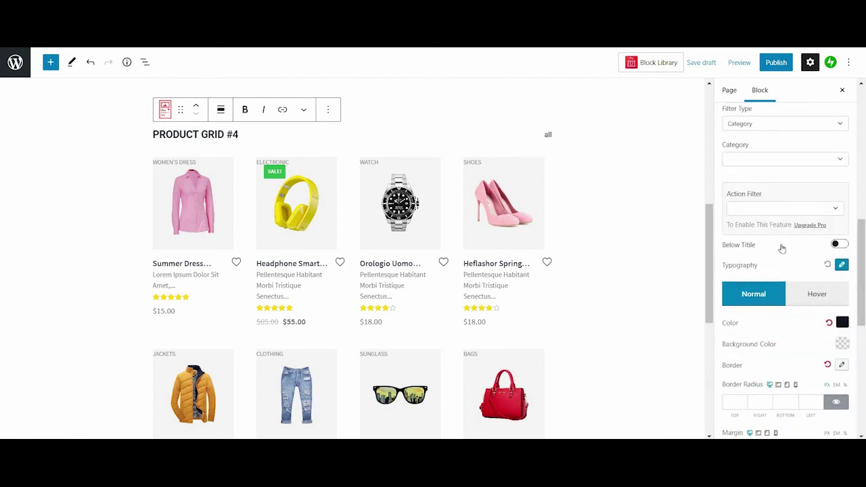
pyautogui.scroll(-1, 781, 248)
pyautogui.scroll(2, 780, 251)
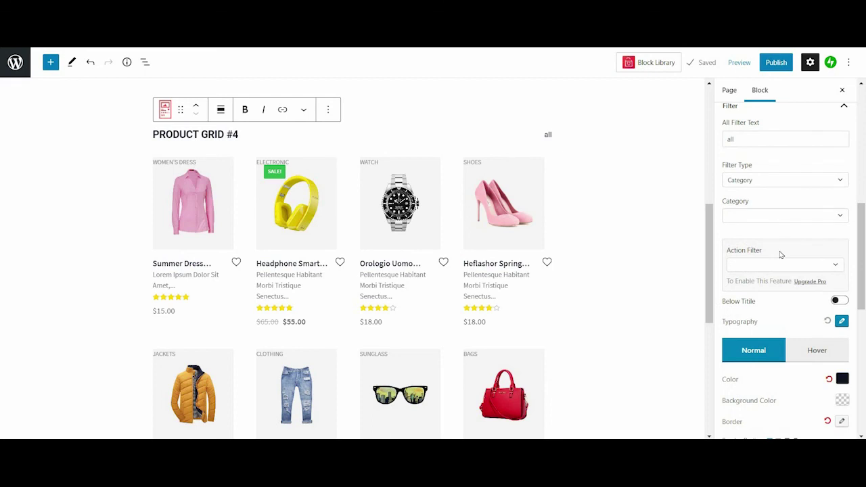
pyautogui.scroll(1, 781, 254)
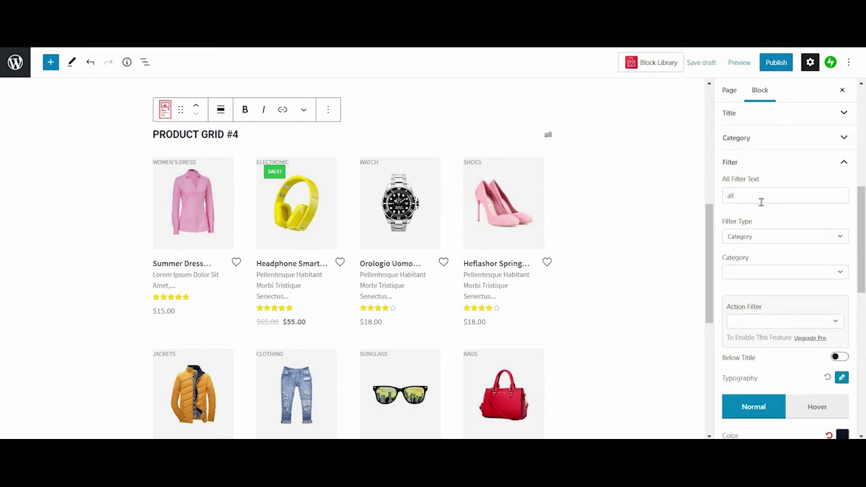
pyautogui.click(763, 242)
pyautogui.click(775, 251)
# - Try Bags as the filter category, remove it again and collapse the Filter settings
pyautogui.click(772, 273)
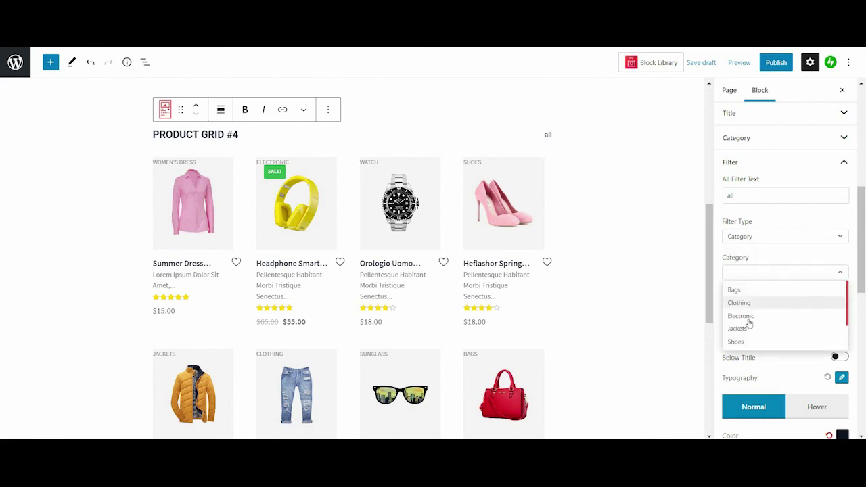
pyautogui.click(763, 290)
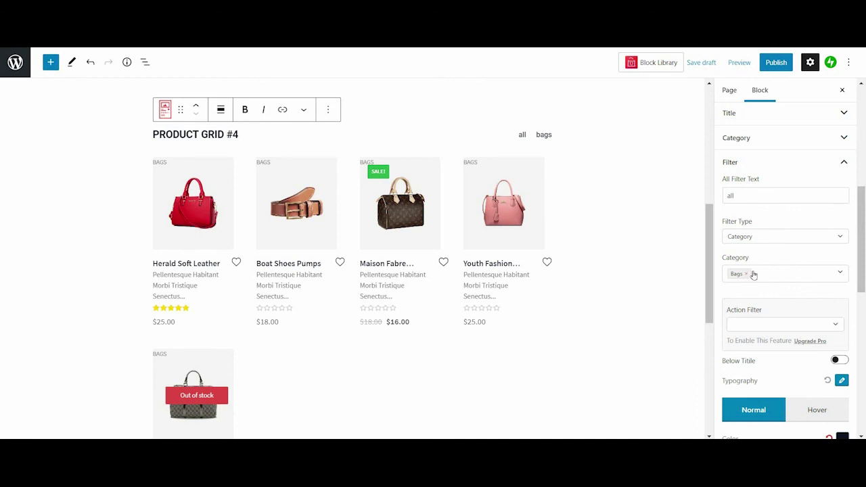
pyautogui.click(747, 274)
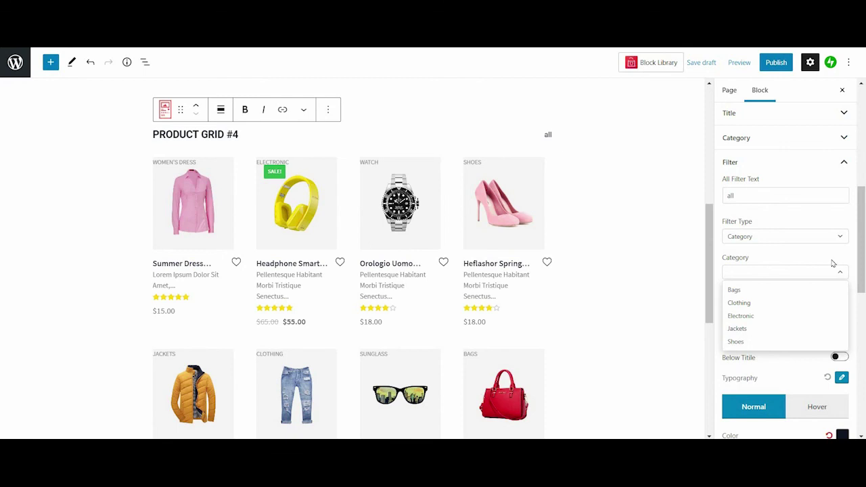
pyautogui.click(845, 161)
pyautogui.click(845, 161)
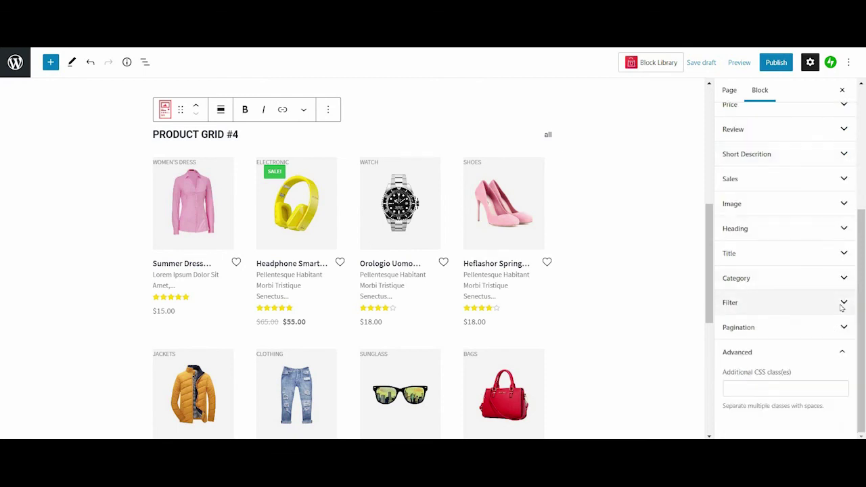
# - Reopen the Filter settings and review the Normal and Hover styles, margin, padding and dropdown options
pyautogui.click(836, 305)
pyautogui.scroll(-1, 814, 264)
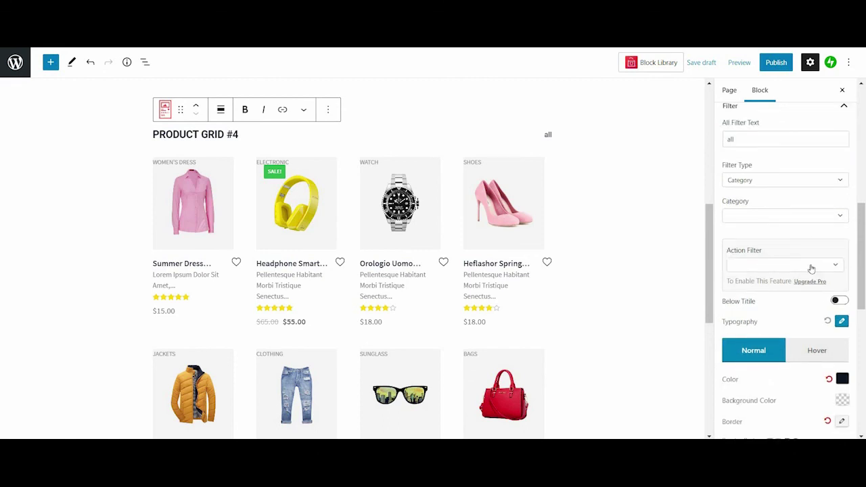
pyautogui.scroll(-1, 811, 269)
pyautogui.scroll(-1, 734, 254)
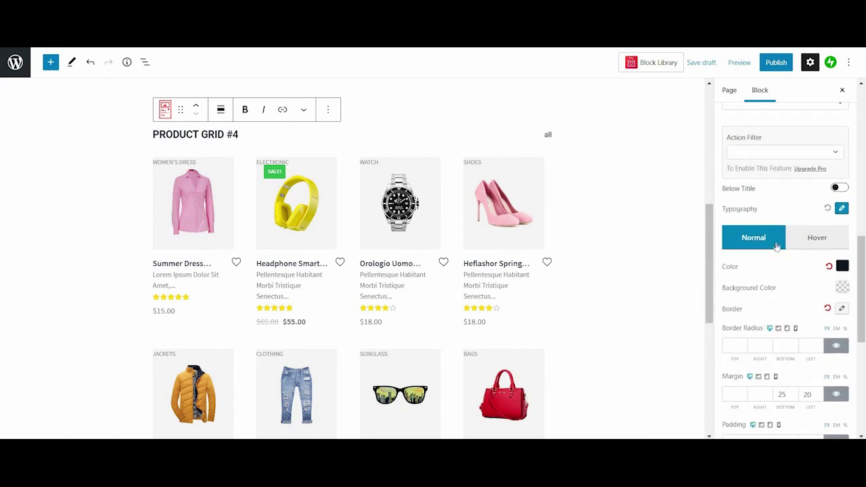
pyautogui.click(811, 245)
pyautogui.click(769, 245)
pyautogui.scroll(-1, 774, 271)
pyautogui.scroll(-1, 774, 280)
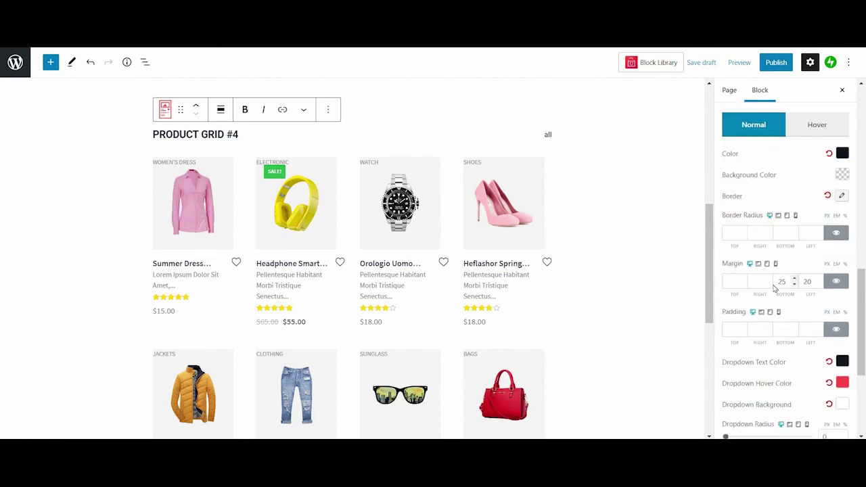
pyautogui.scroll(-2, 785, 278)
pyautogui.scroll(-1, 789, 268)
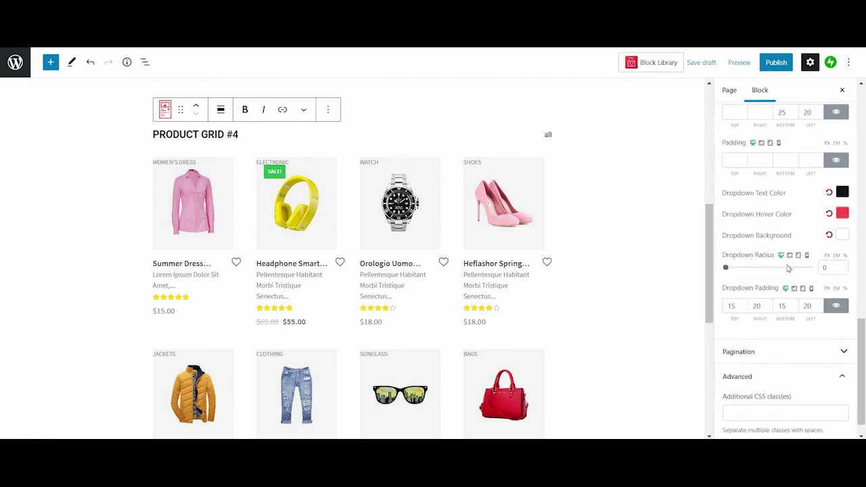
pyautogui.scroll(-1, 797, 305)
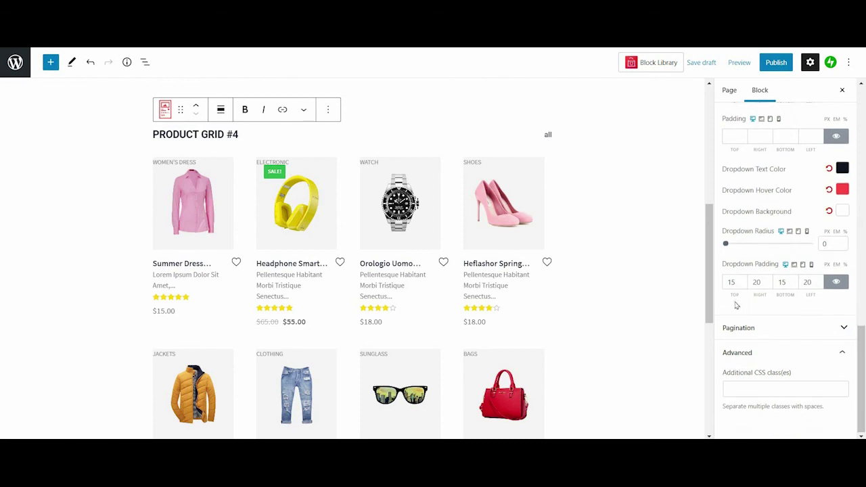
# - Open the Pagination settings, collapse the Advanced section and review the pagination type, alignment and style options
pyautogui.click(844, 328)
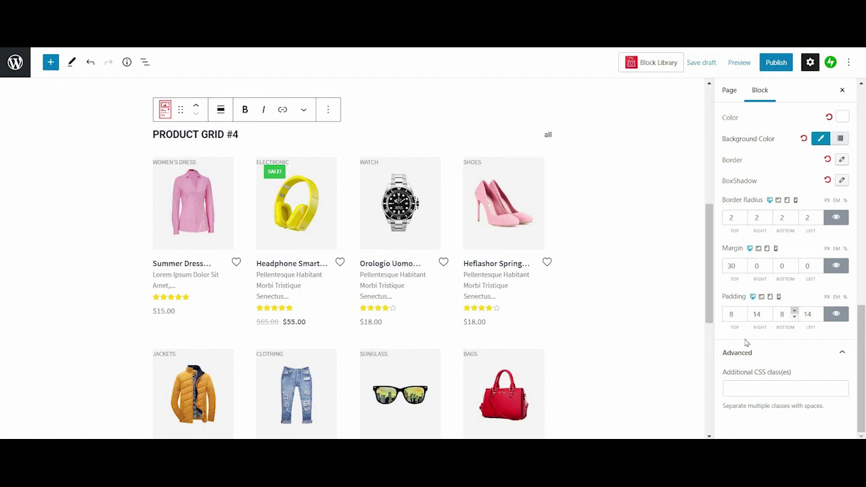
pyautogui.click(844, 355)
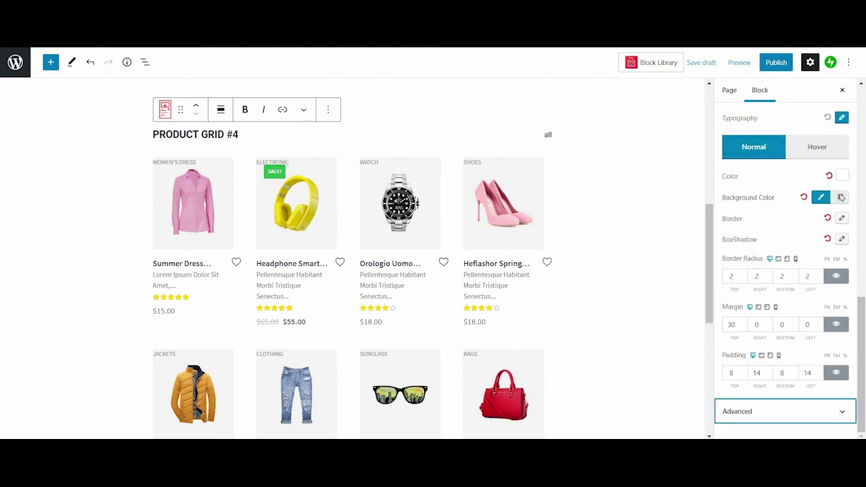
pyautogui.scroll(5, 843, 207)
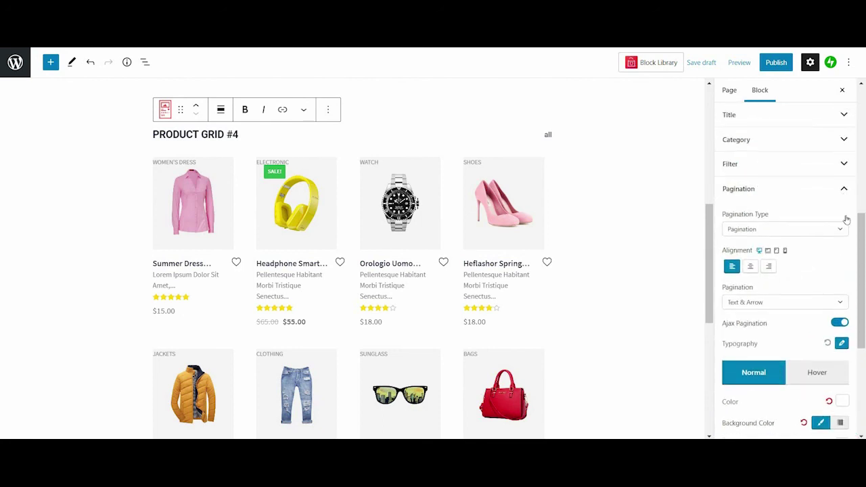
# - Collapse the Pagination settings and set the block's z-index to -100 in the general part of its Advanced settings
pyautogui.click(844, 189)
pyautogui.scroll(5, 835, 176)
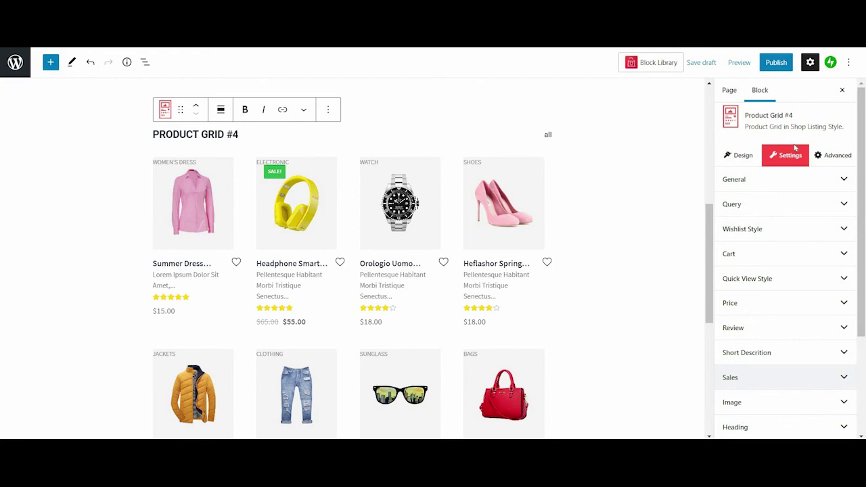
pyautogui.click(833, 159)
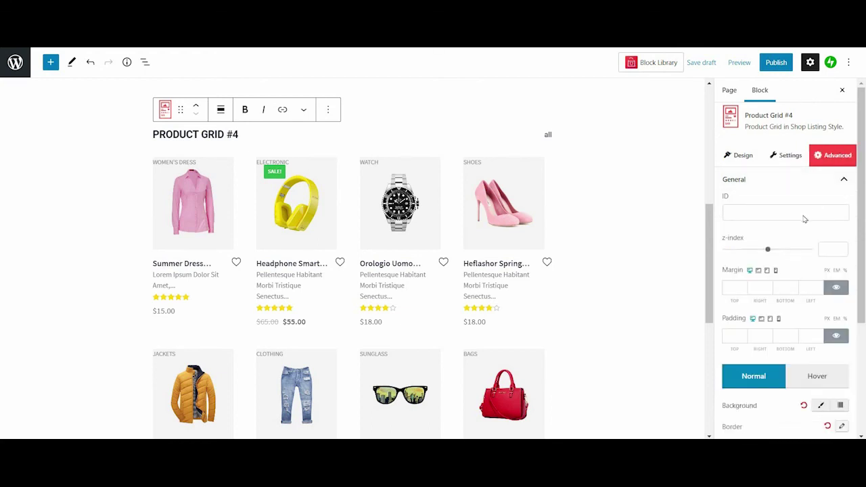
pyautogui.scroll(-1, 804, 219)
pyautogui.click(841, 191)
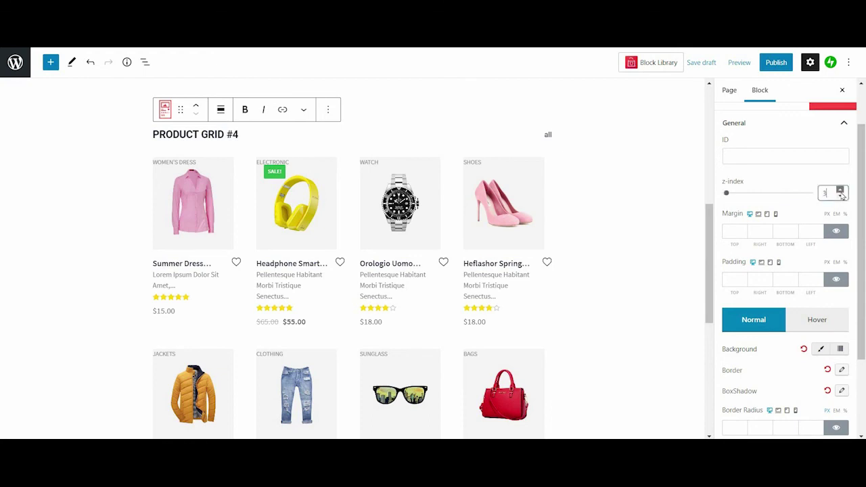
pyautogui.moveTo(749, 197); pyautogui.dragTo(722, 201)
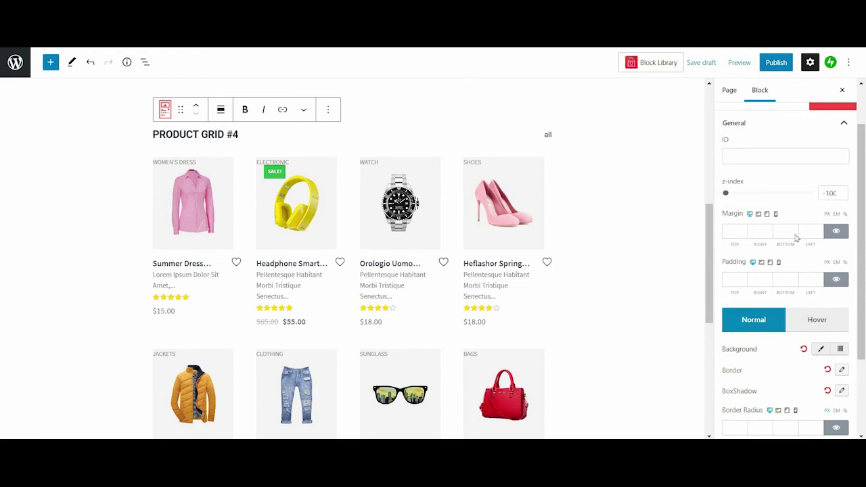
# - Review the block's advanced Hover style options, then expand the Responsive, Custom CSS and additional Advanced sections to examine their settings
pyautogui.scroll(-1, 796, 242)
pyautogui.scroll(-1, 797, 244)
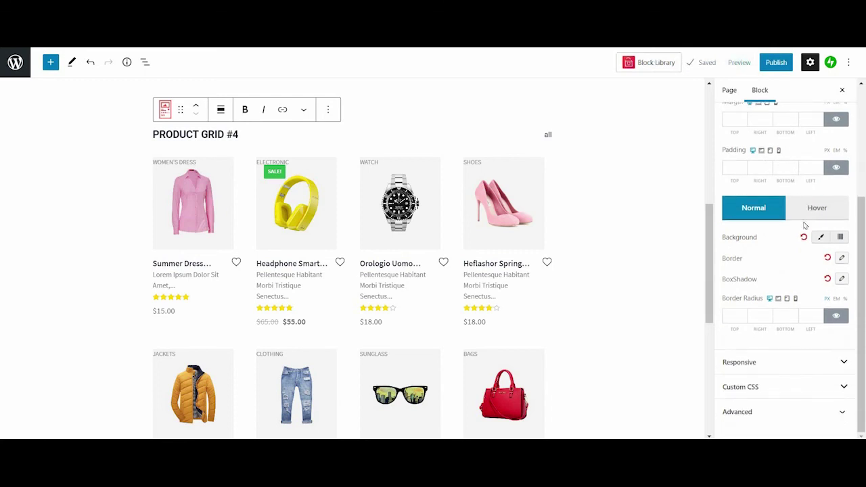
pyautogui.click(815, 208)
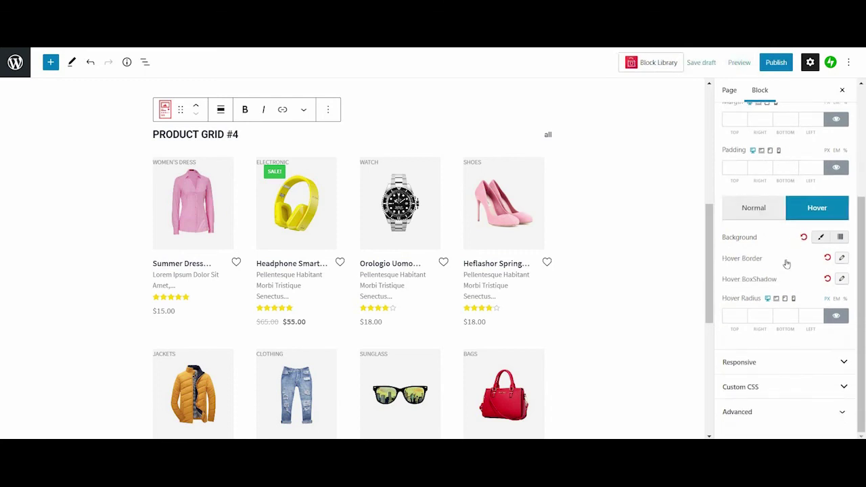
pyautogui.click(791, 356)
pyautogui.scroll(-2, 792, 347)
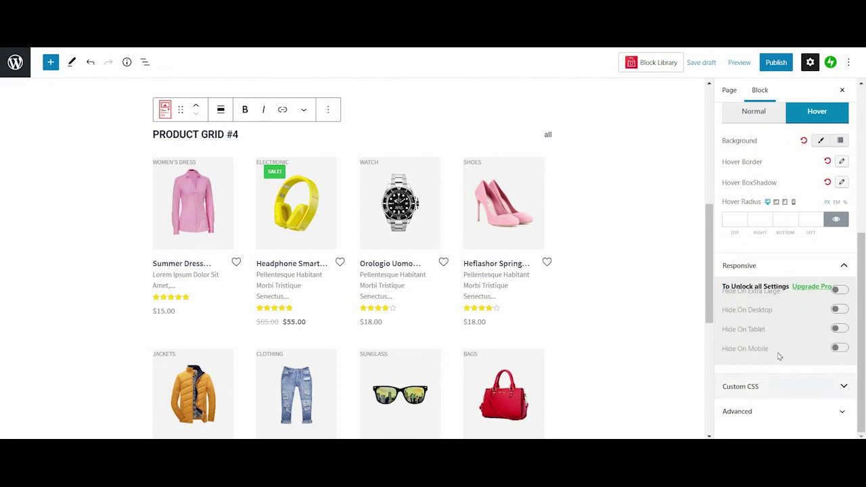
pyautogui.click(782, 381)
pyautogui.click(784, 412)
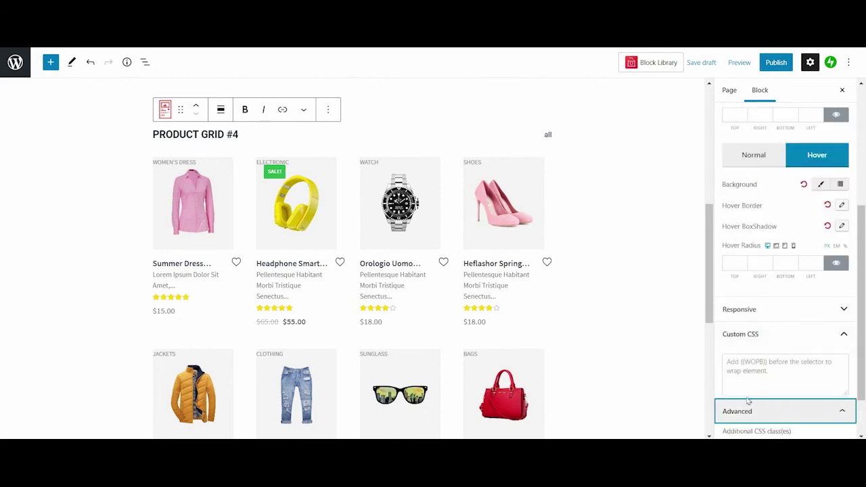